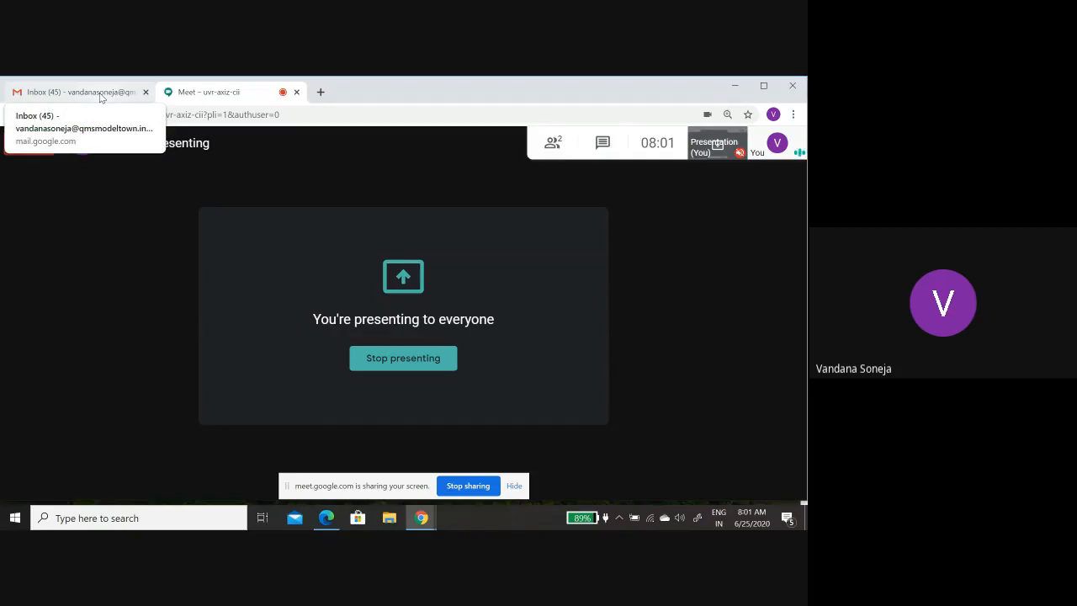
- Switch to Gmail, go from there to Google Drive and create a new blank Google Form
{"action": "left_click", "coordinate": [100, 94]}
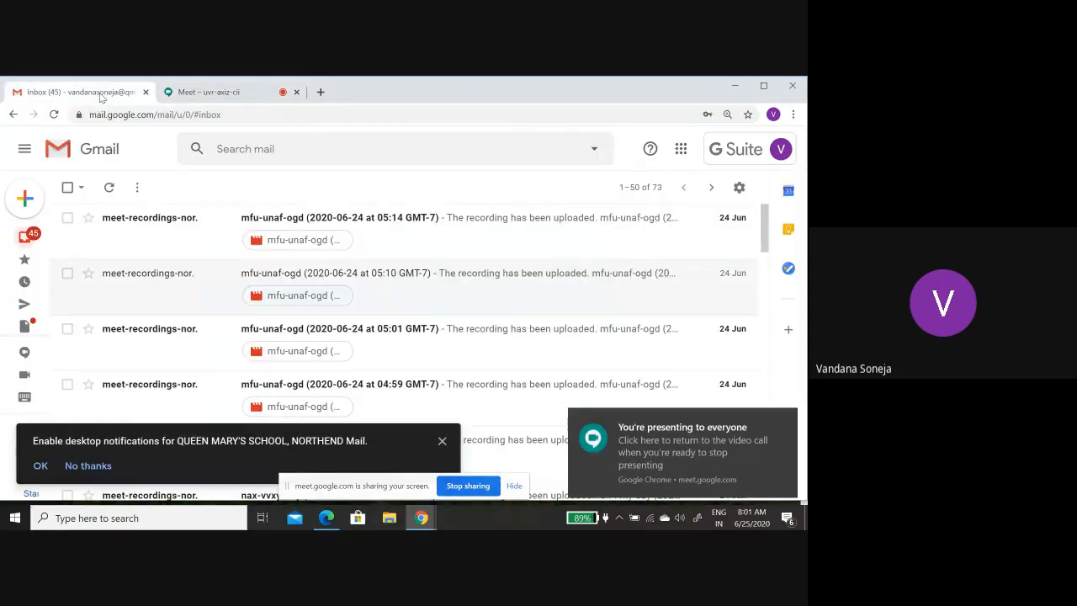
{"action": "left_click", "coordinate": [681, 148]}
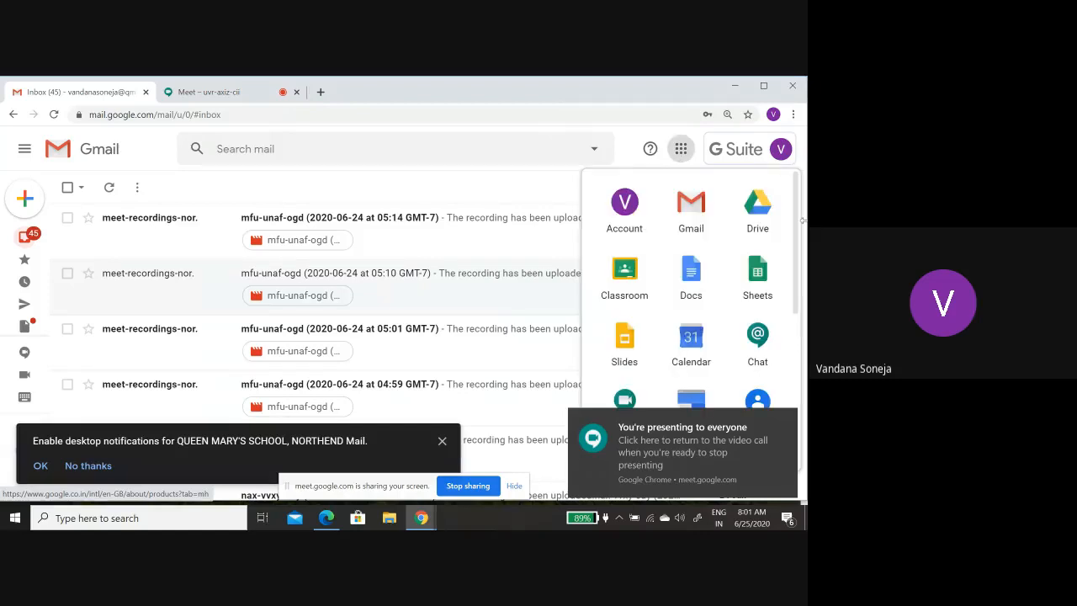
{"action": "left_click", "coordinate": [763, 220]}
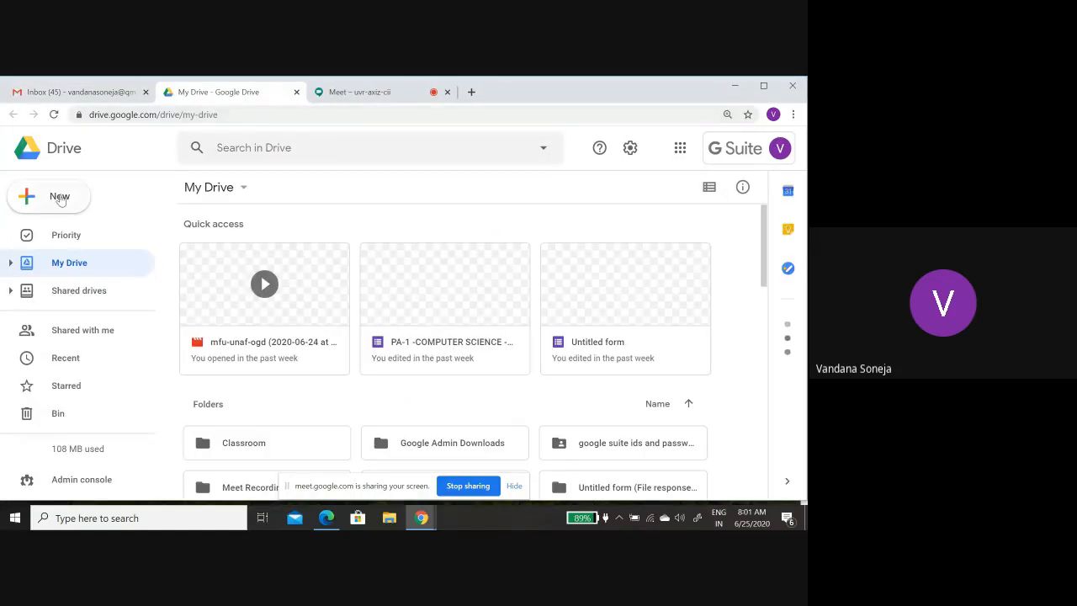
{"action": "left_click", "coordinate": [59, 197]}
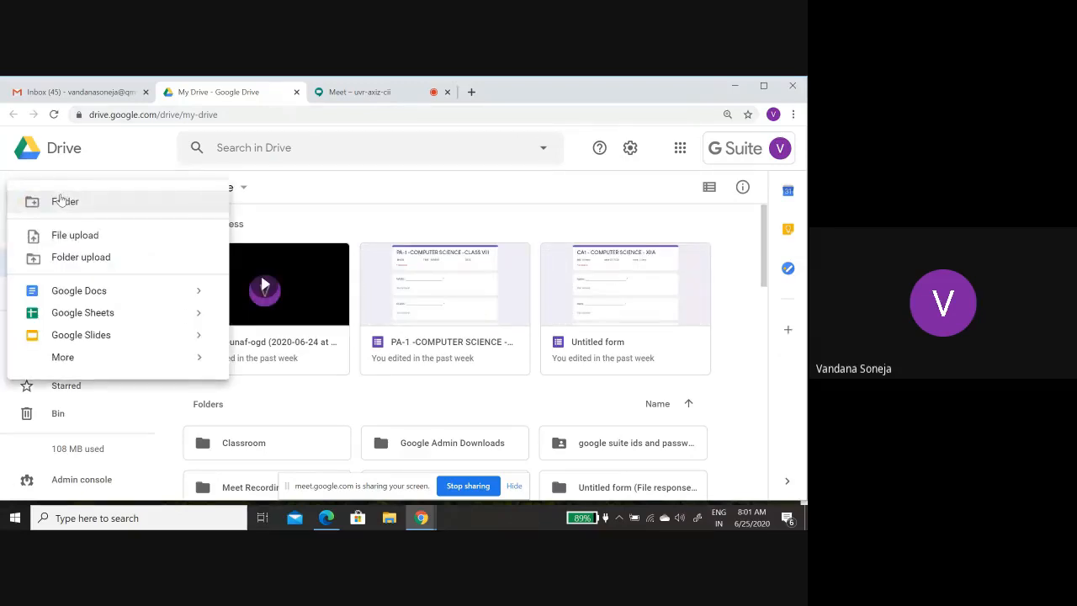
{"action": "mouse_move", "coordinate": [63, 358]}
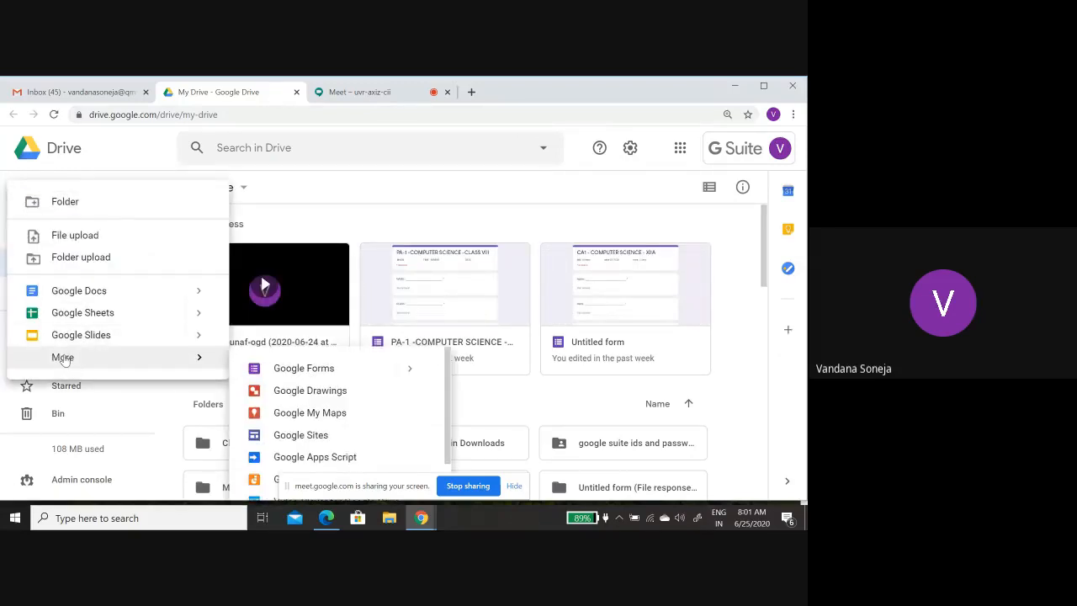
{"action": "left_click", "coordinate": [280, 367]}
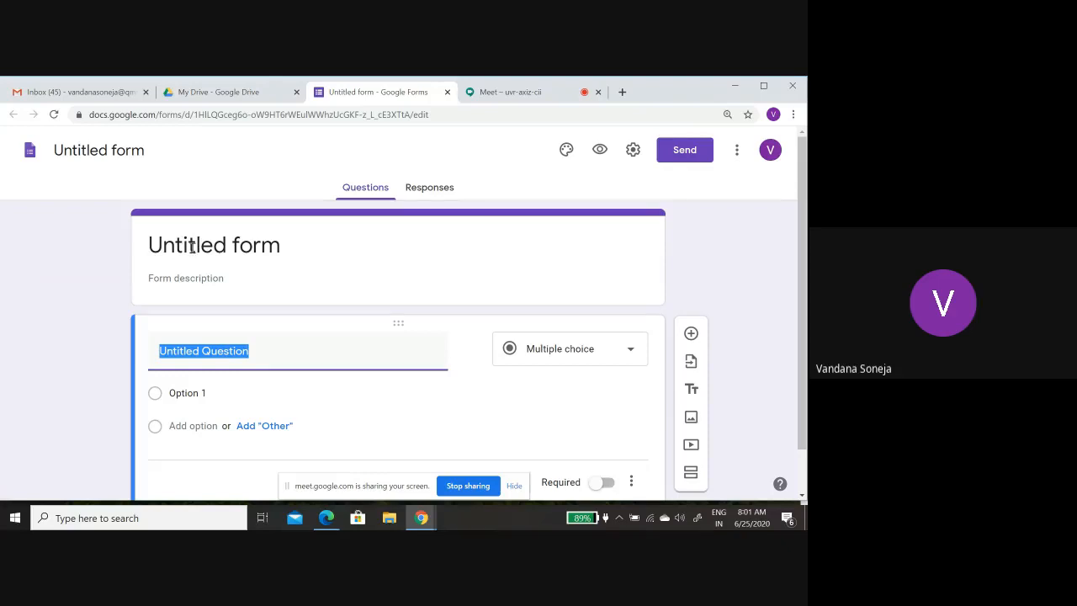
- Title the form "CA1 COMPUTER SCIENCE XIIA" in capitals, with wide gaps between CA1, COMPUTER SCIENCE and XIIA
{"action": "left_click", "coordinate": [192, 246]}
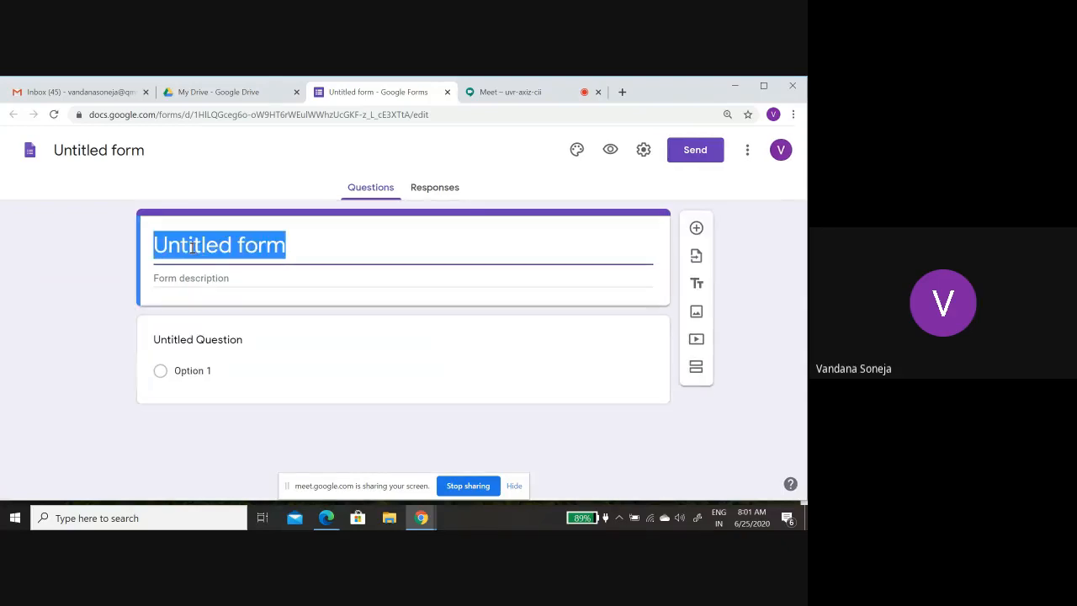
{"action": "type", "text": "ca1"}
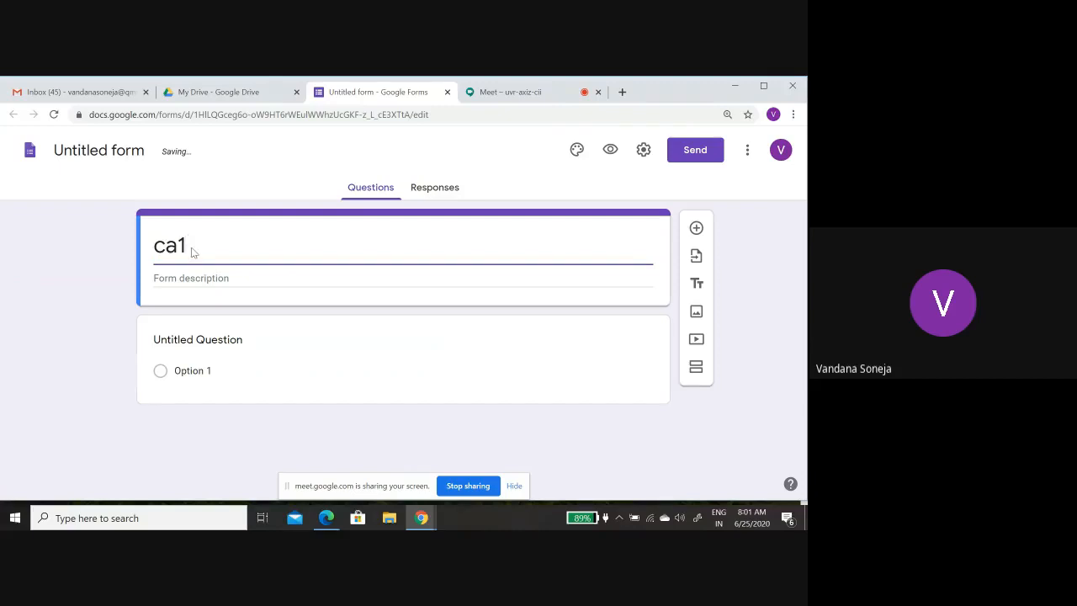
{"action": "key", "text": "BackSpace"}
{"action": "key", "text": "BackSpace"}
{"action": "key", "text": "BackSpace"}
{"action": "key", "text": "Caps_Lock"}
{"action": "type", "text": "CA1             "}
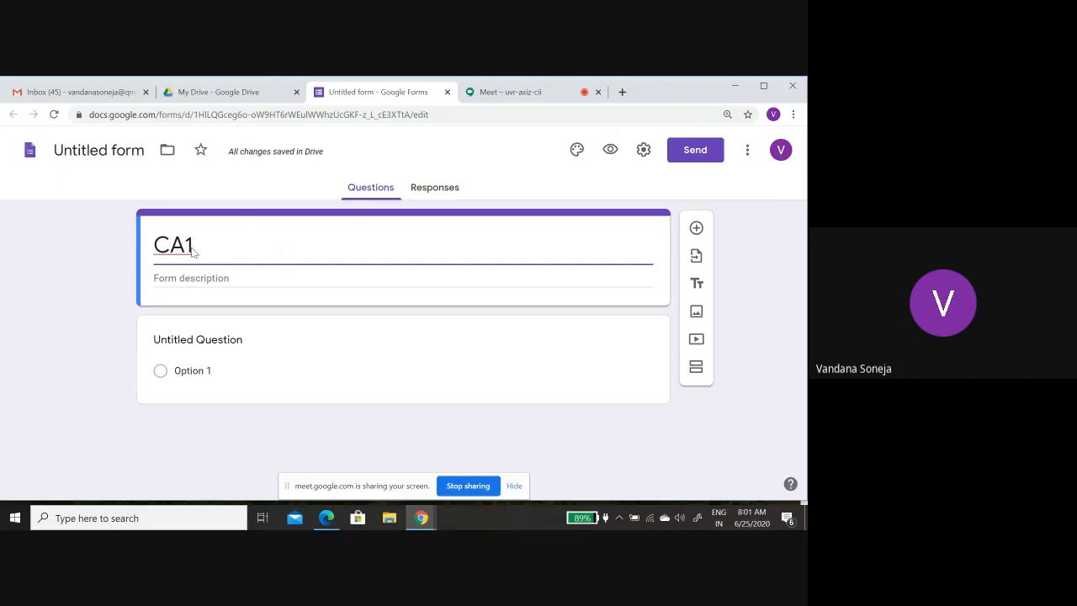
{"action": "type", "text": "    COMPUTER"}
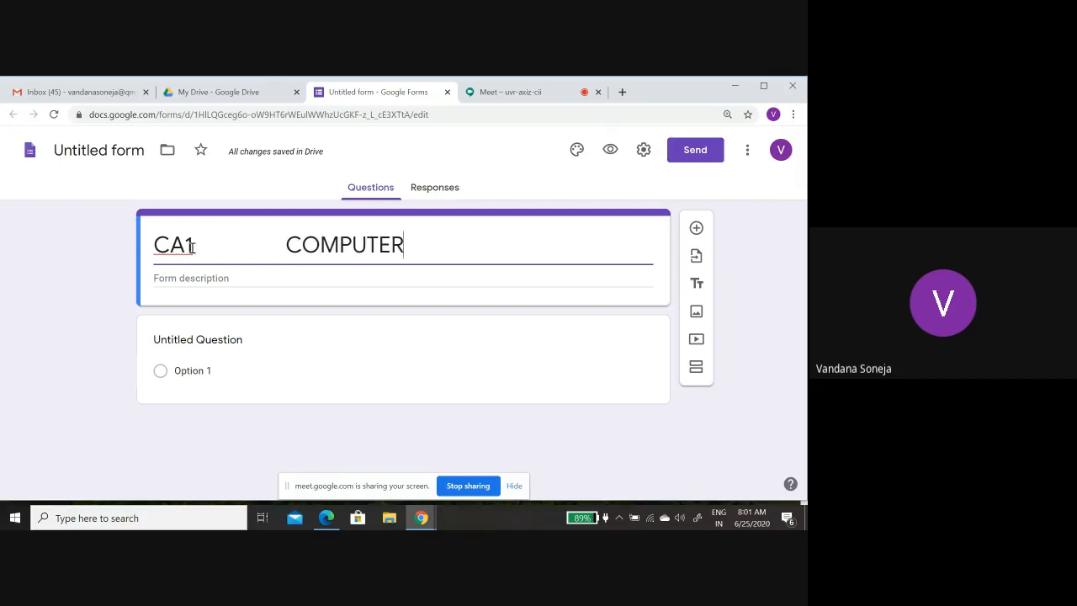
{"action": "type", "text": " SCIENCE    "}
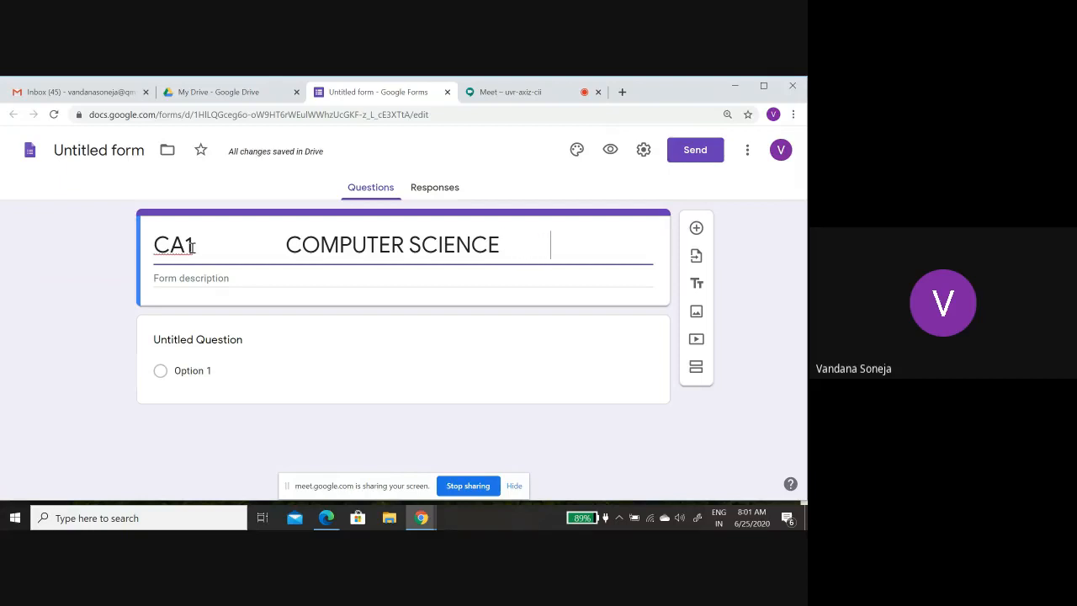
{"action": "type", "text": "                 XIIA"}
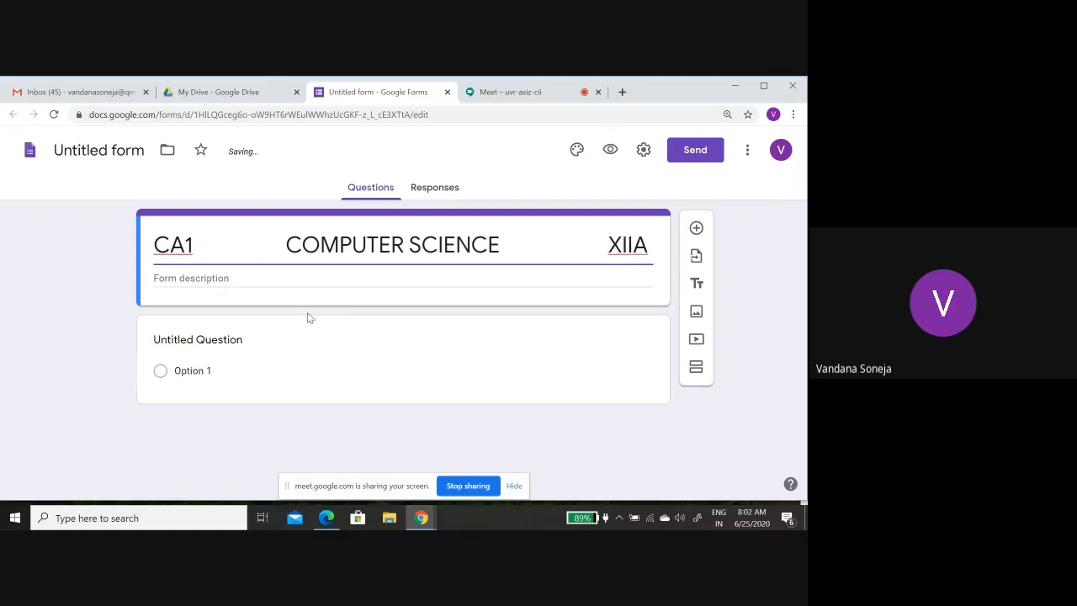
- Enter the form description "MM:50mks DATE:21/7/20 TIME:1.5hrs" with wide gaps between the parts, and name the form file after its title
{"action": "left_click", "coordinate": [238, 281]}
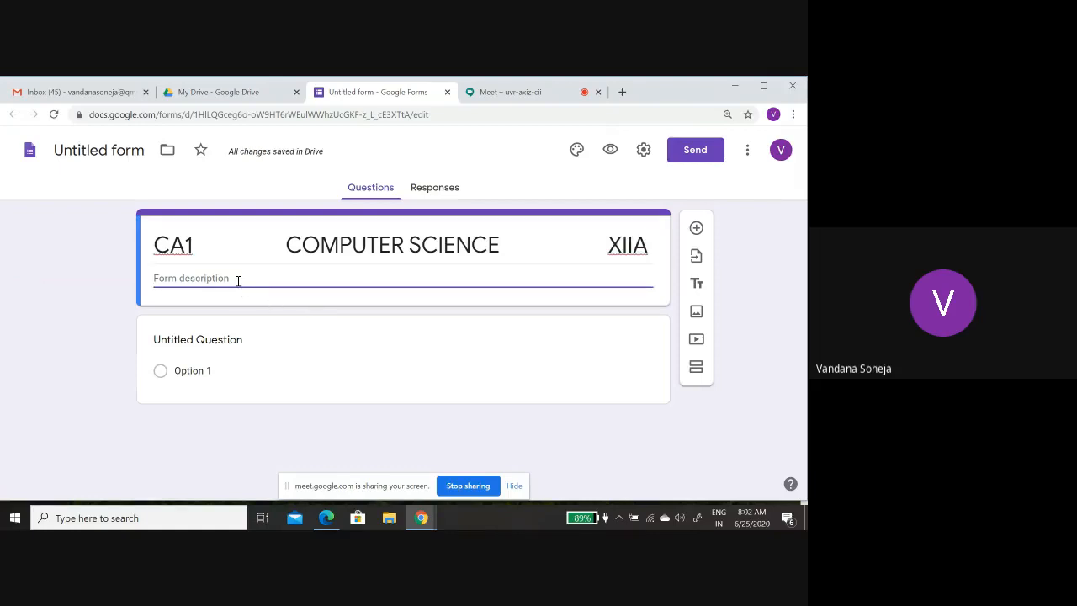
{"action": "type", "text": "MM:"}
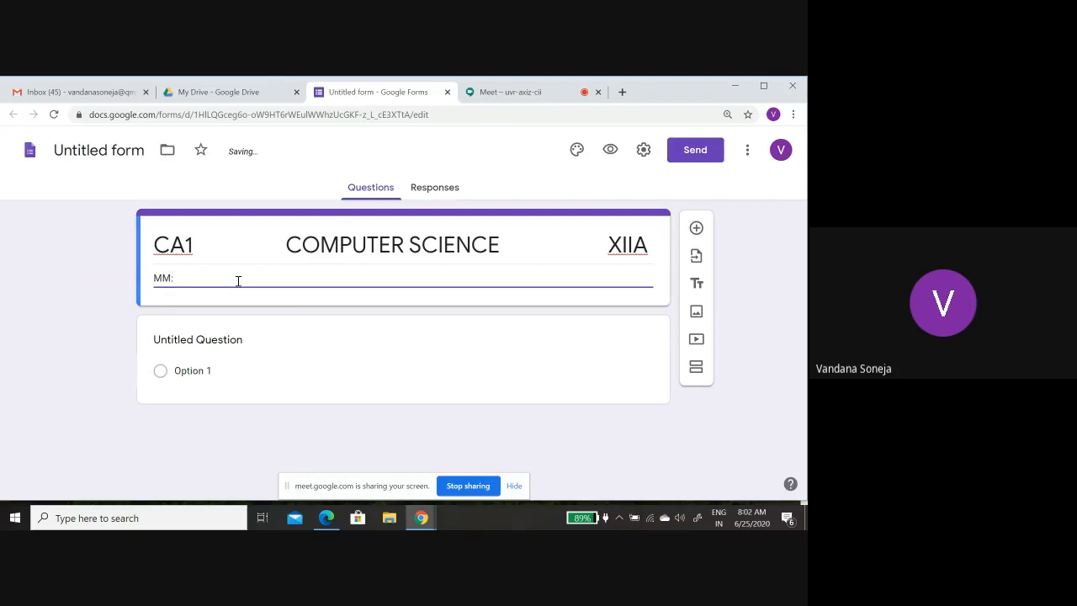
{"action": "type", "text": "50mks    DATE"}
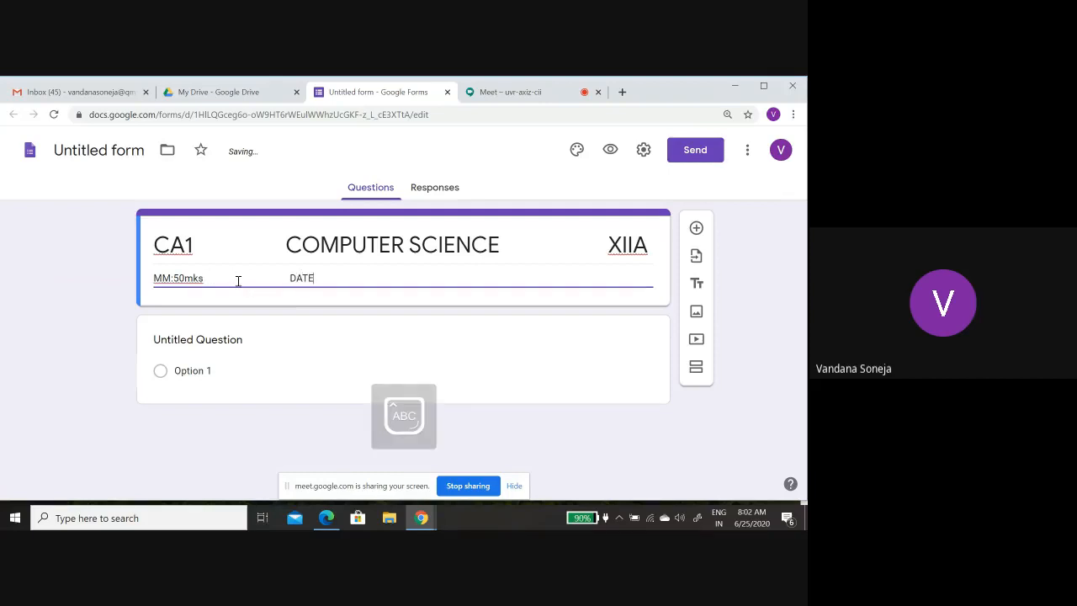
{"action": "type", "text": ":21"}
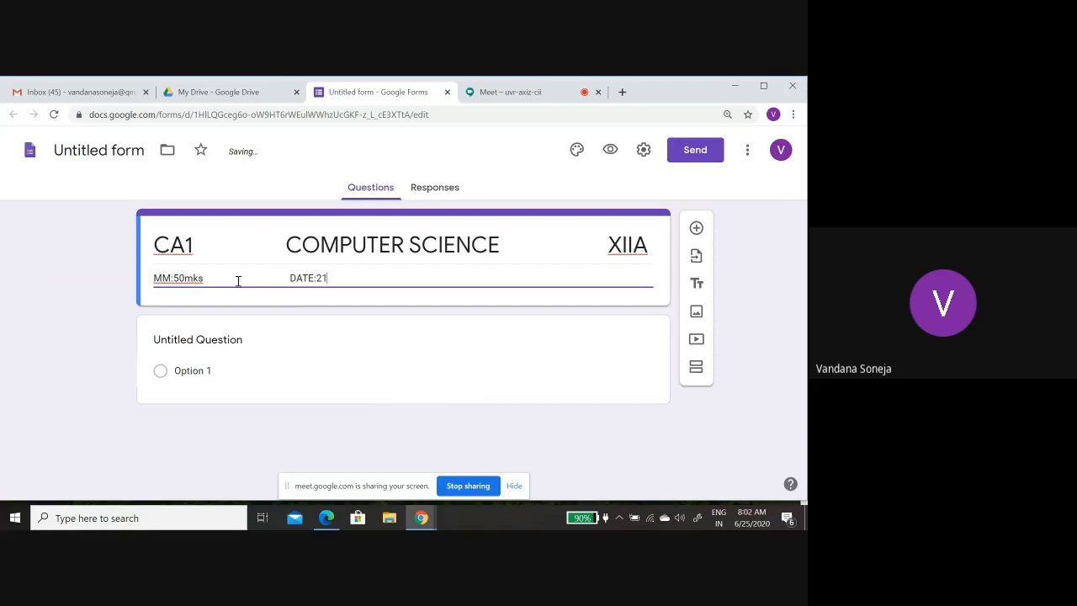
{"action": "type", "text": "/7/20"}
{"action": "type", "text": "TIME:1."}
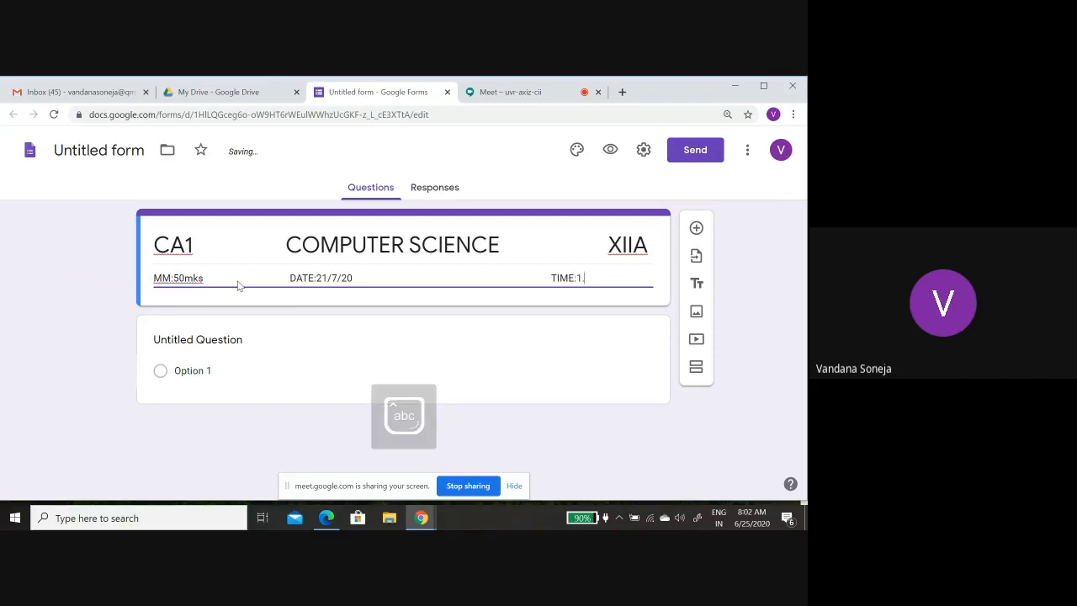
{"action": "type", "text": "5hrs"}
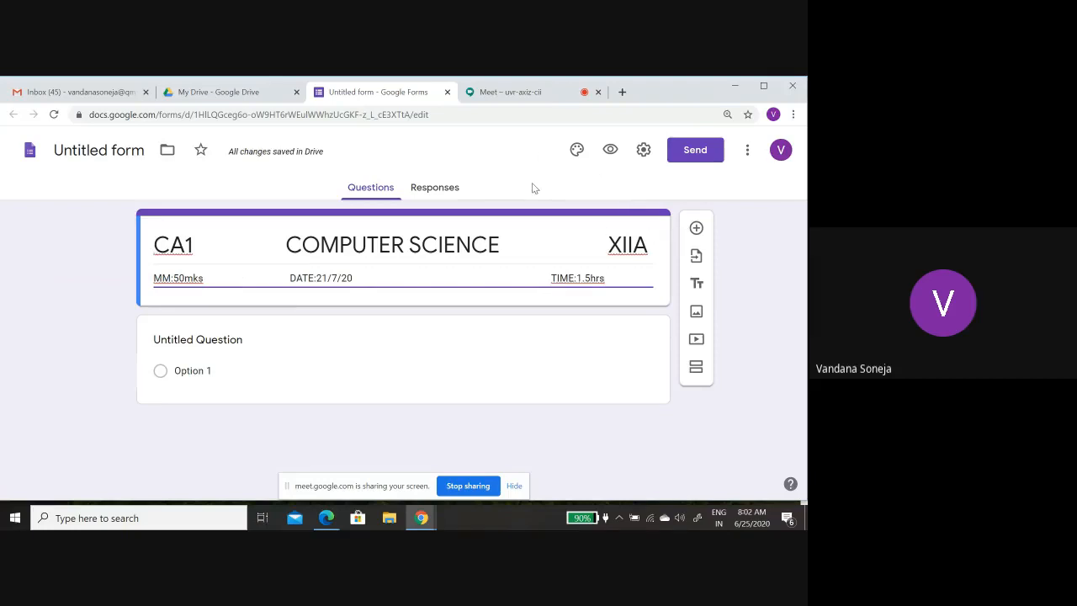
{"action": "left_click", "coordinate": [65, 149]}
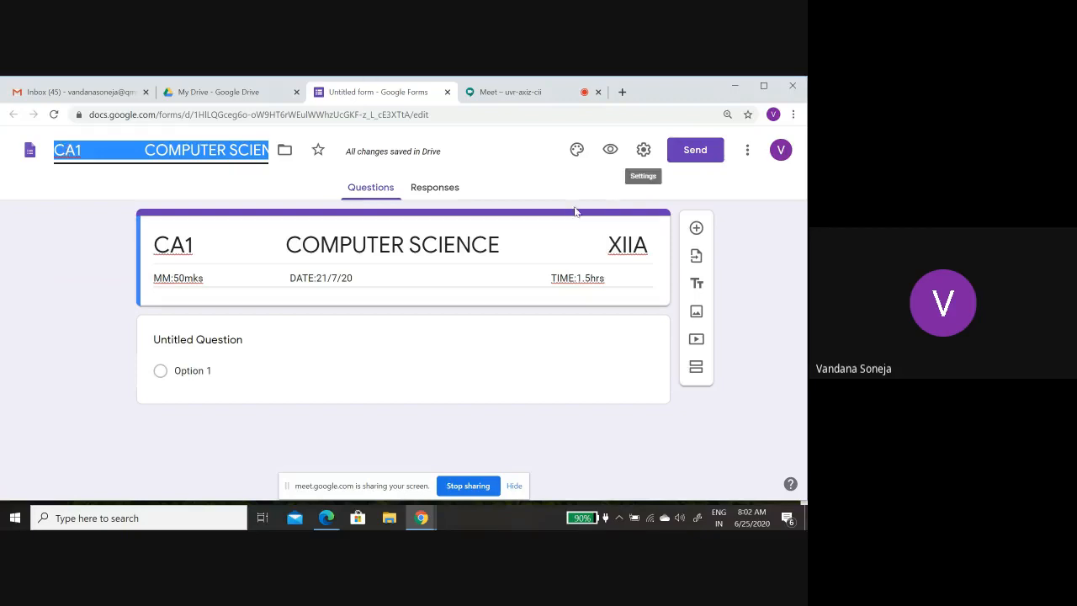
- In the form's general settings, limit each respondent to 1 response
{"action": "left_click", "coordinate": [643, 152]}
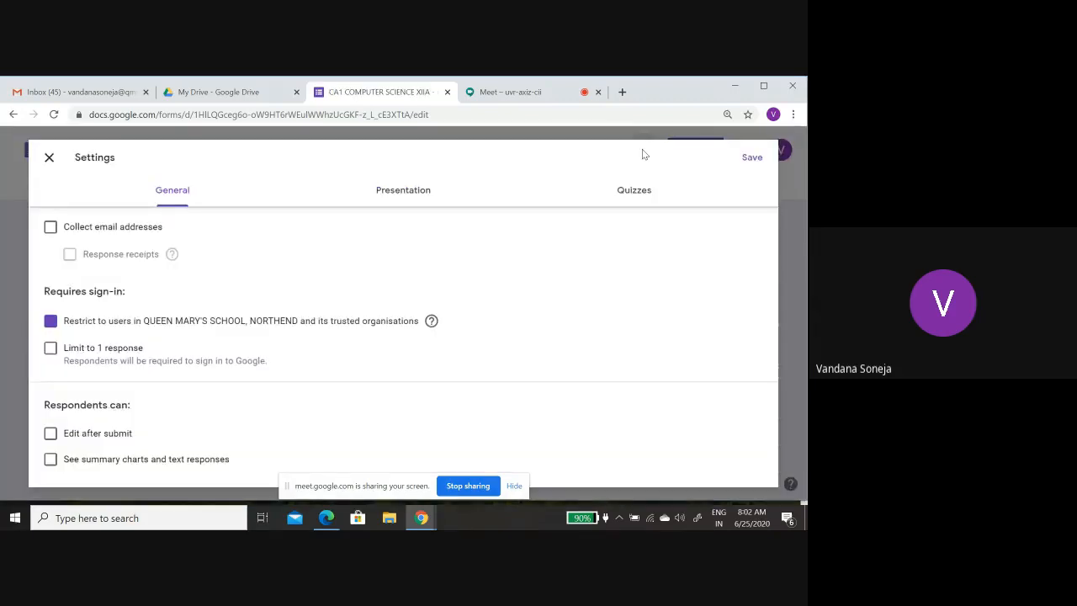
{"action": "left_click", "coordinate": [147, 186]}
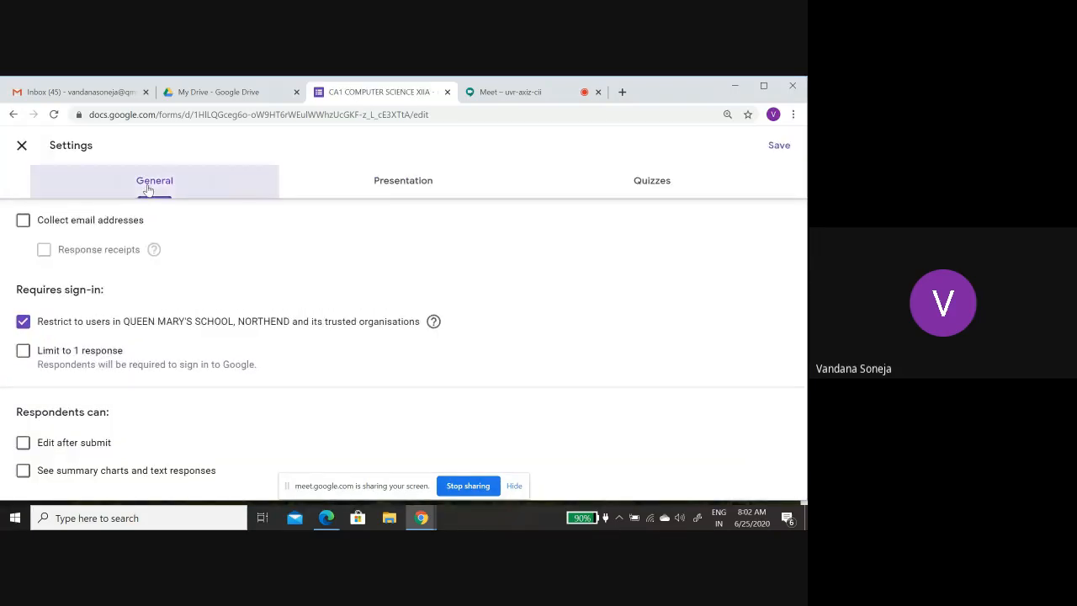
{"action": "left_click", "coordinate": [23, 352]}
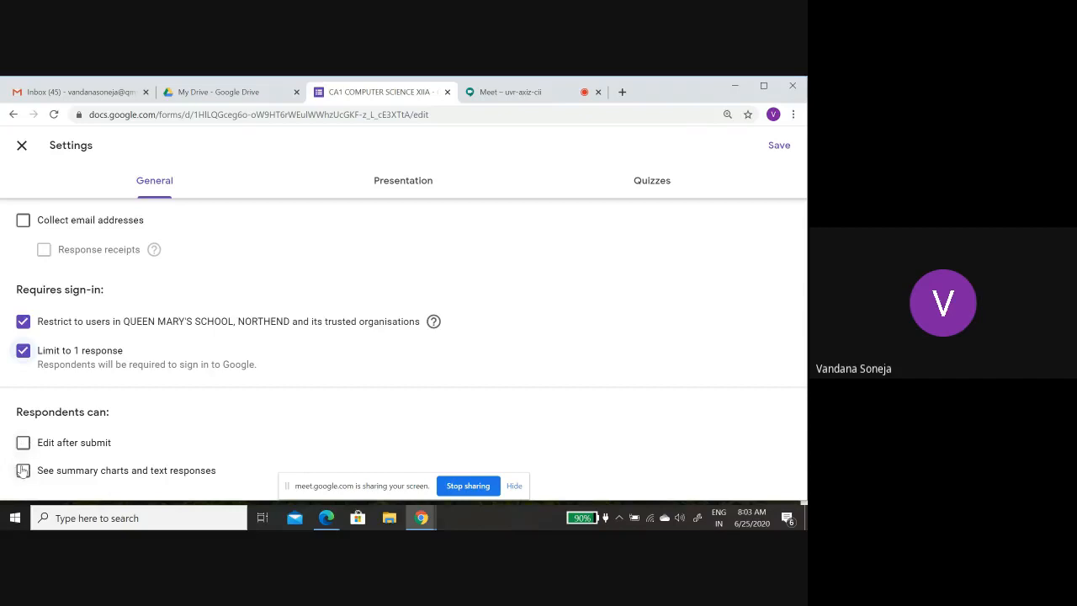
- Set the form's confirmation message to "YOU HAVE SUCCESSFULLY SUBMITTED YOUR EXAM PAPER."
{"action": "left_click", "coordinate": [400, 187]}
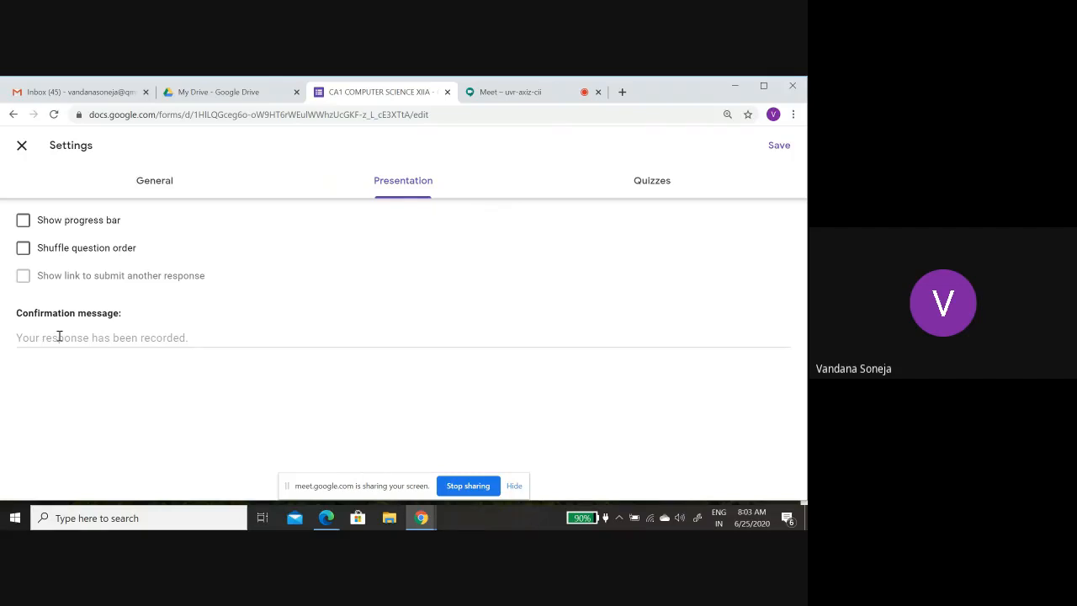
{"action": "key", "text": "Caps_Lock"}
{"action": "left_click", "coordinate": [67, 339]}
{"action": "type", "text": "YOU"}
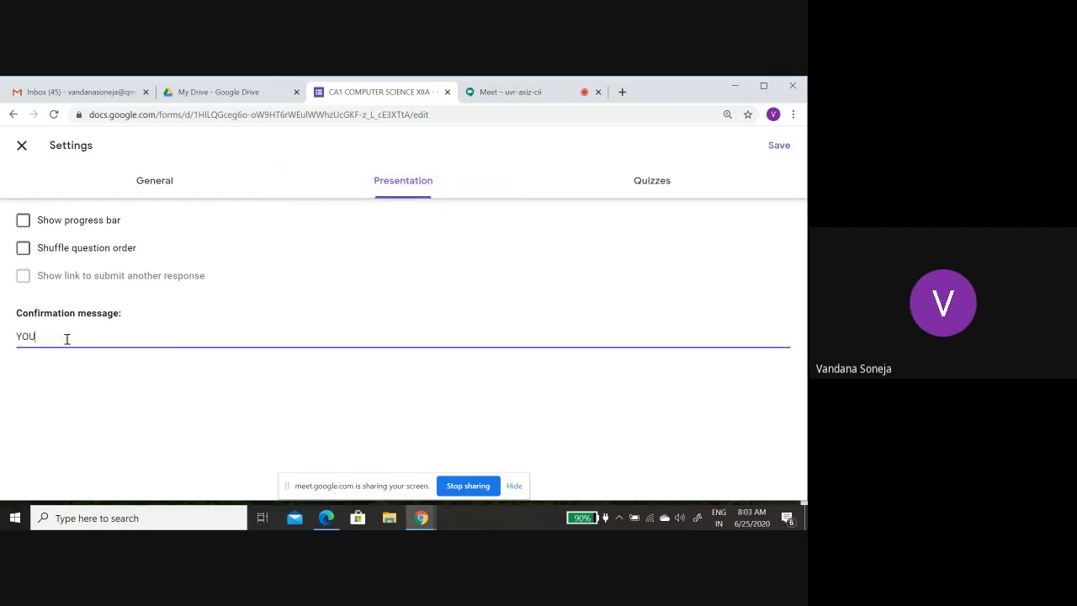
{"action": "type", "text": " HAVE SUCCESSFULLY S"}
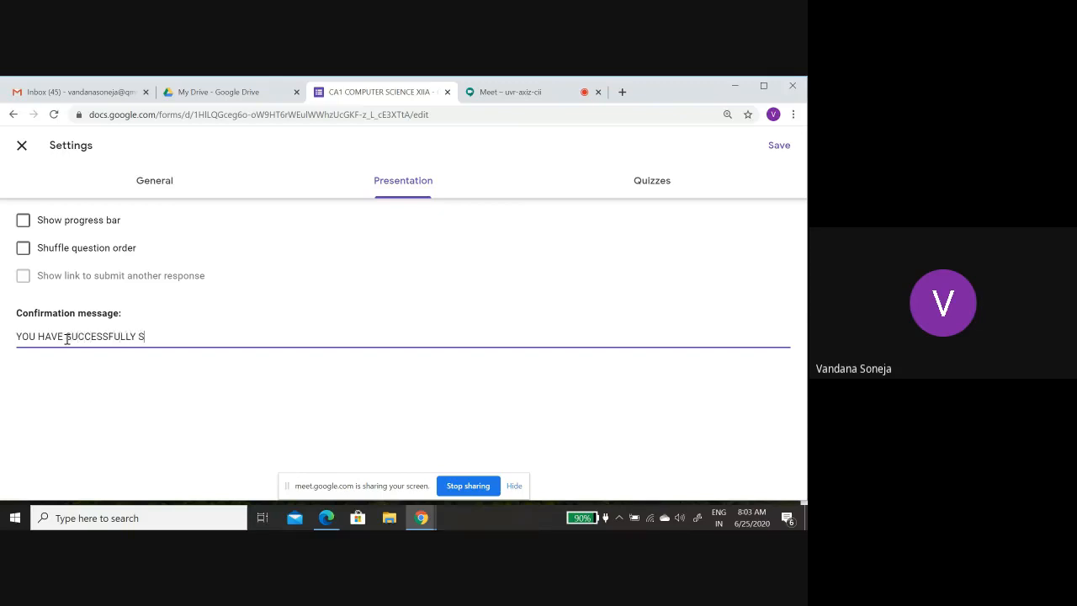
{"action": "type", "text": "UBMITTED YOUR EXAM PAPER"}
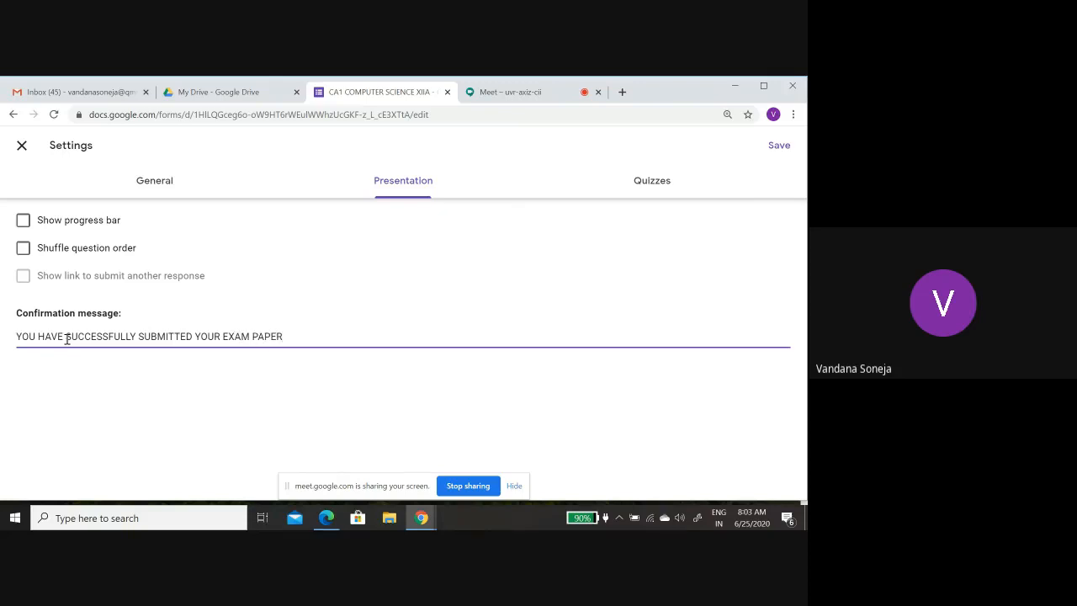
{"action": "type", "text": "."}
- Make the form a quiz and set marks to be released with the option "Later, after manual review"
{"action": "left_click", "coordinate": [650, 181]}
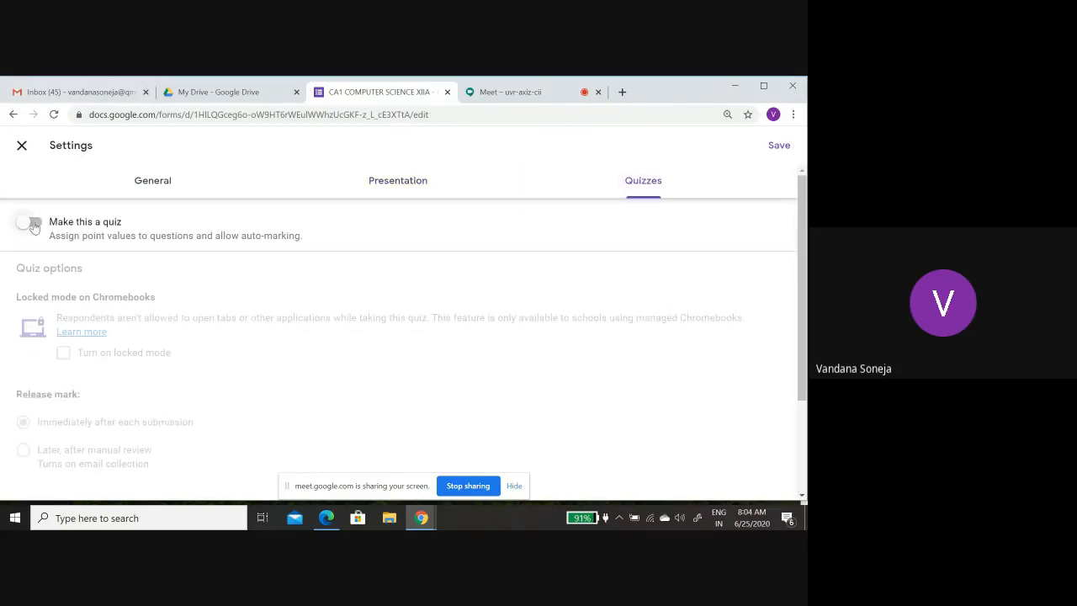
{"action": "left_click", "coordinate": [25, 225]}
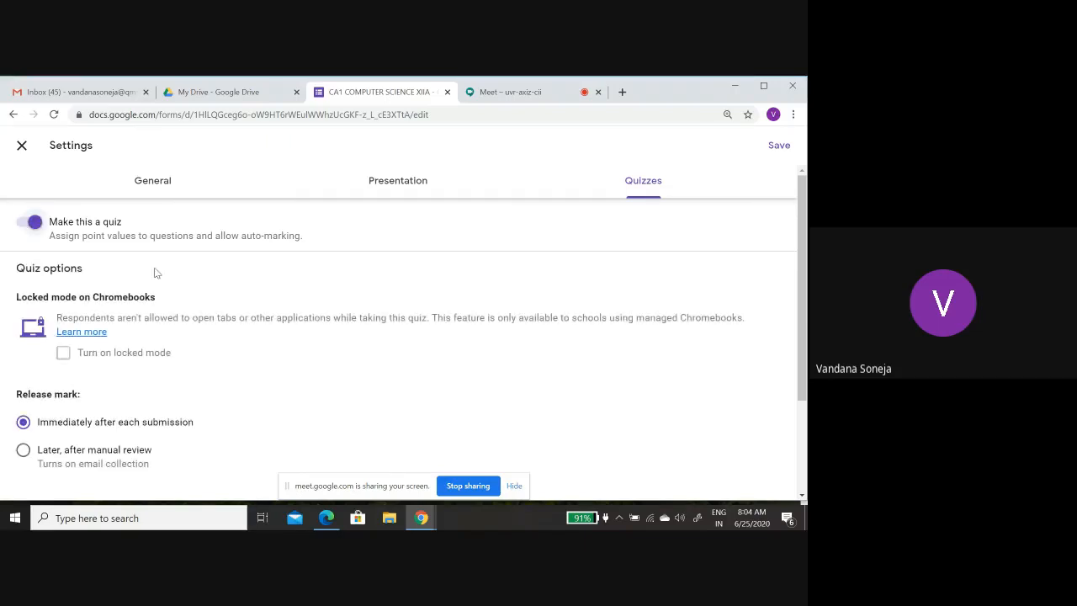
{"action": "left_click", "coordinate": [24, 450]}
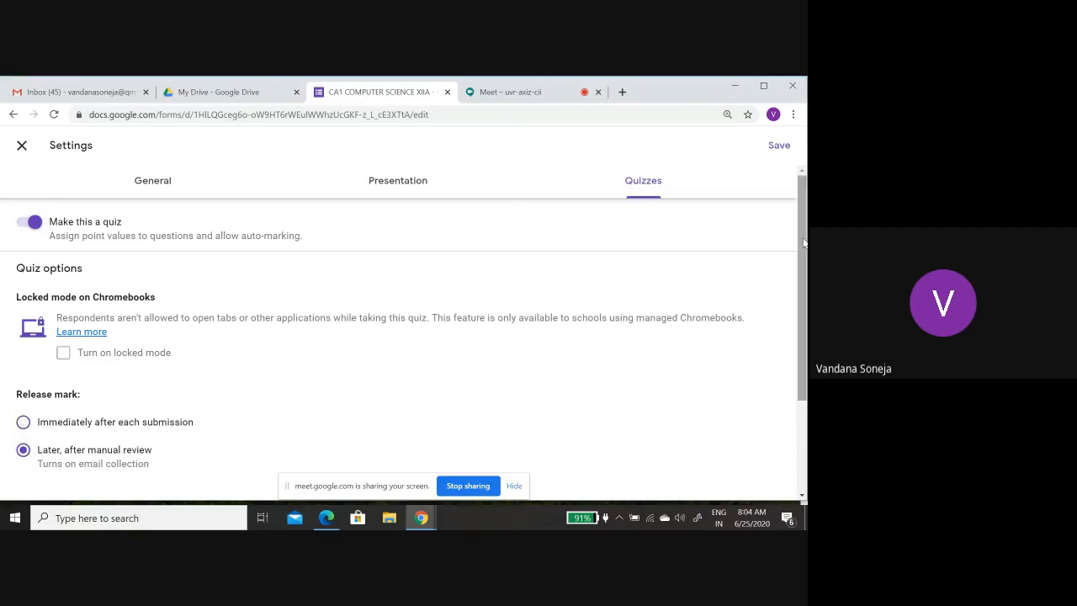
- Stop respondents from seeing correct answers and save the form settings
{"action": "left_click_drag", "start_coordinate": [804, 243], "coordinate": [805, 356]}
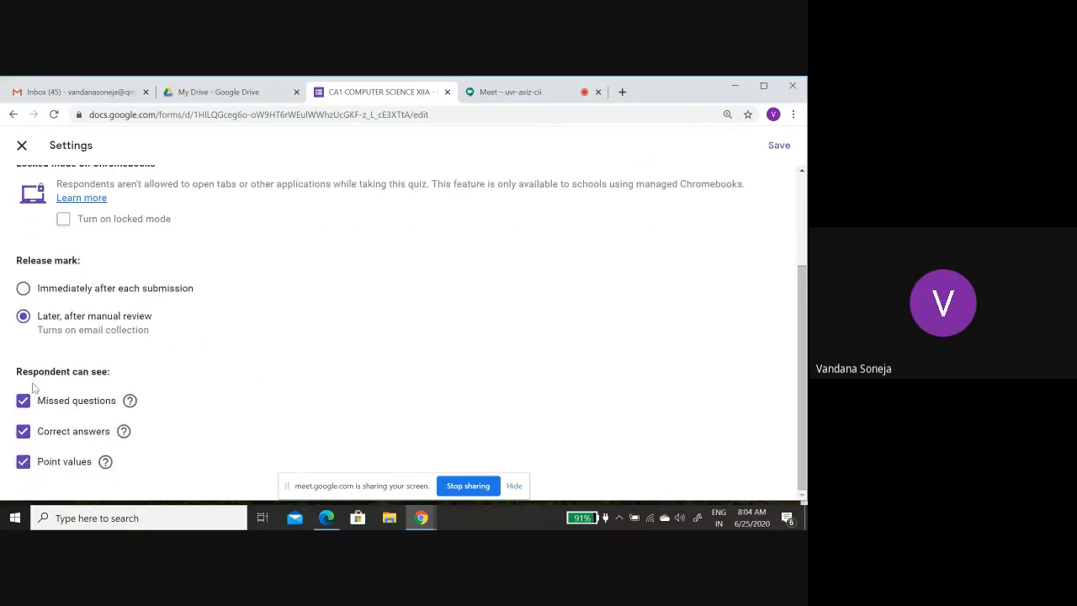
{"action": "left_click", "coordinate": [22, 432]}
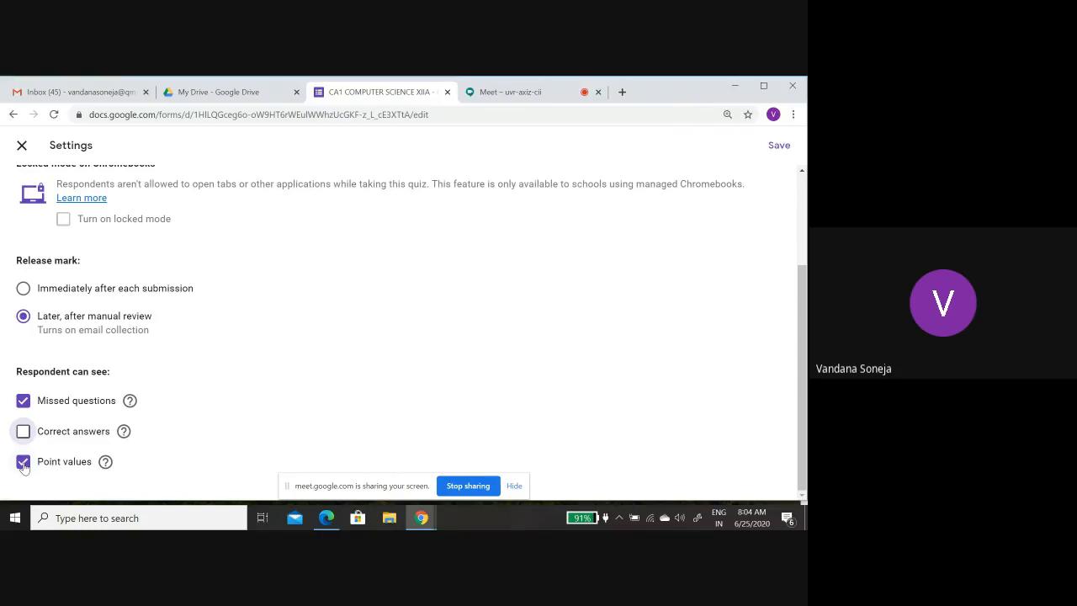
{"action": "left_click", "coordinate": [778, 147]}
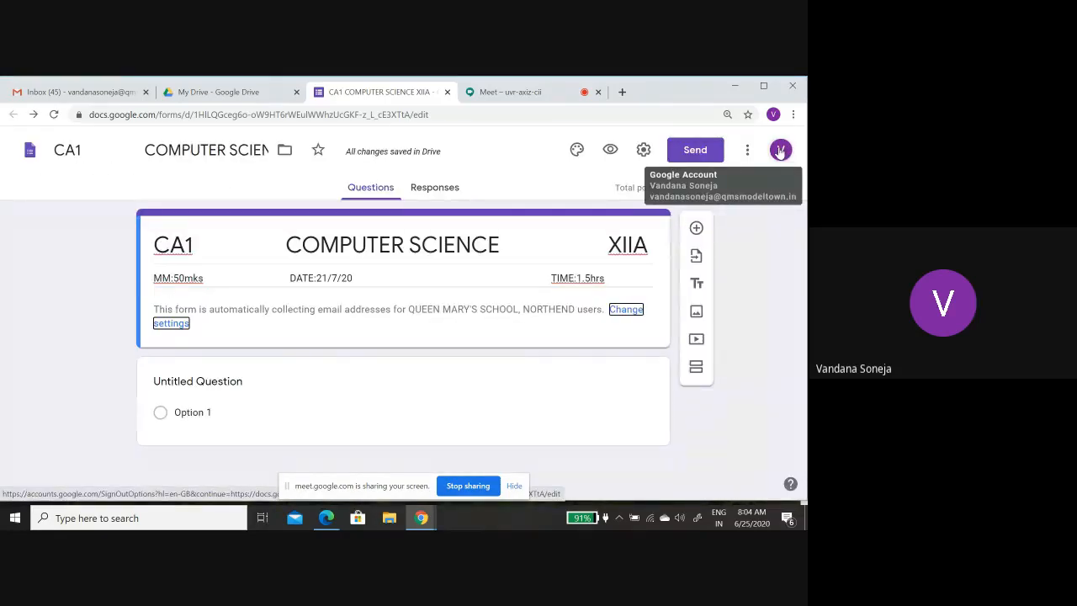
- Add a new question reading "NAME :" followed by a long line of underscores
{"action": "left_click", "coordinate": [696, 229]}
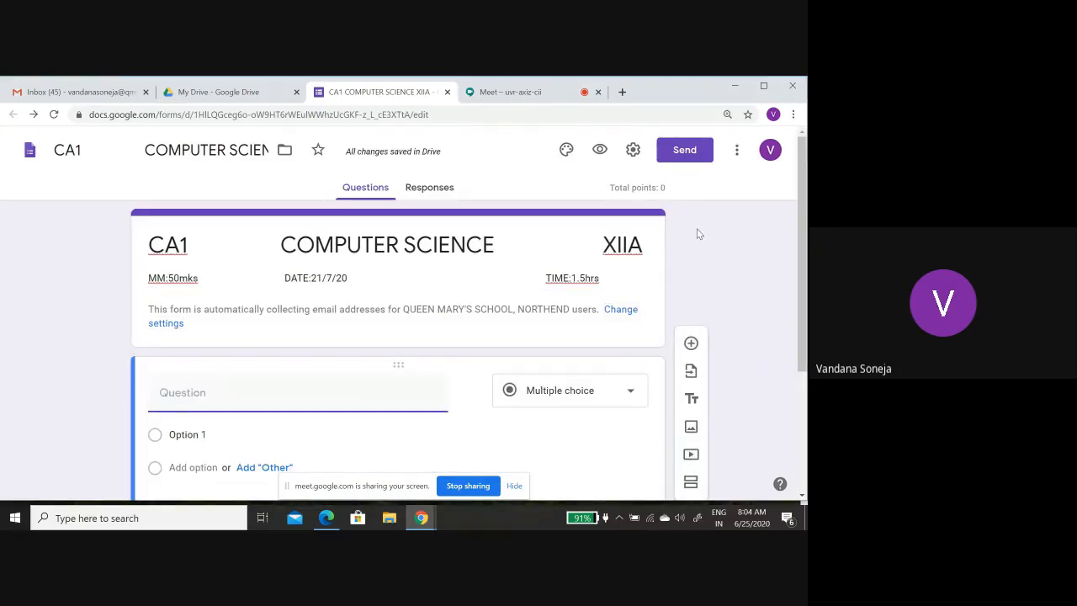
{"action": "type", "text": "NA"}
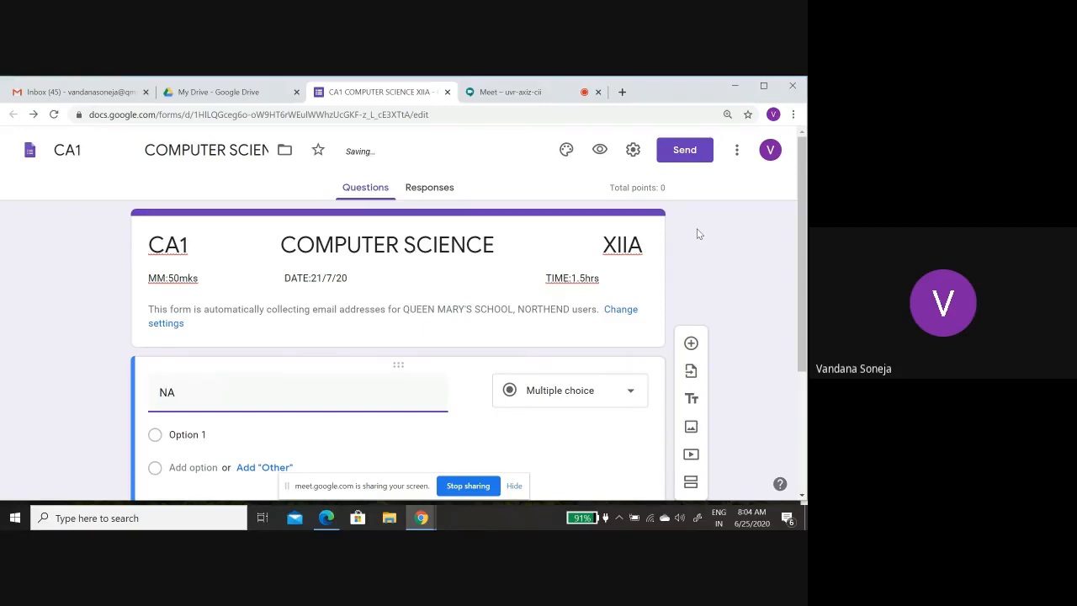
{"action": "type", "text": "ME :__________________________________"}
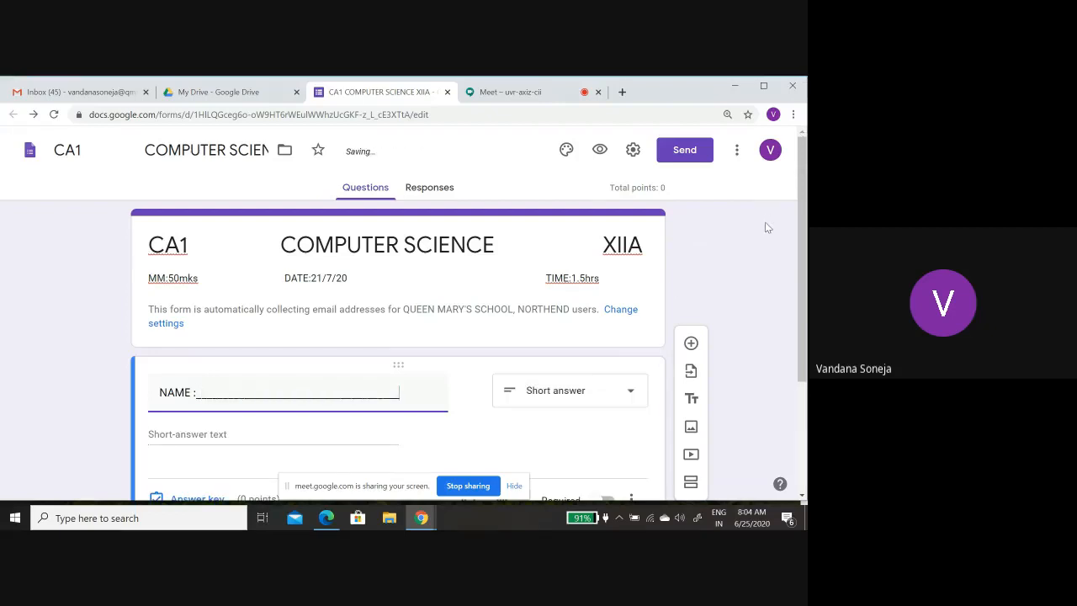
- Keep the NAME question as a short-answer question and make it required
{"action": "left_click", "coordinate": [633, 395]}
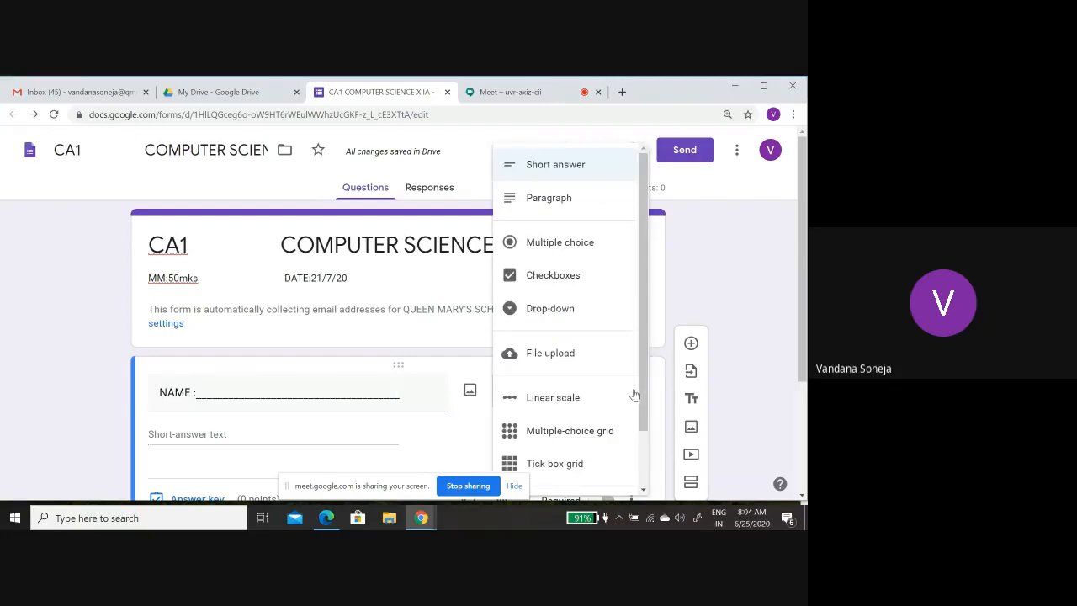
{"action": "left_click", "coordinate": [586, 167]}
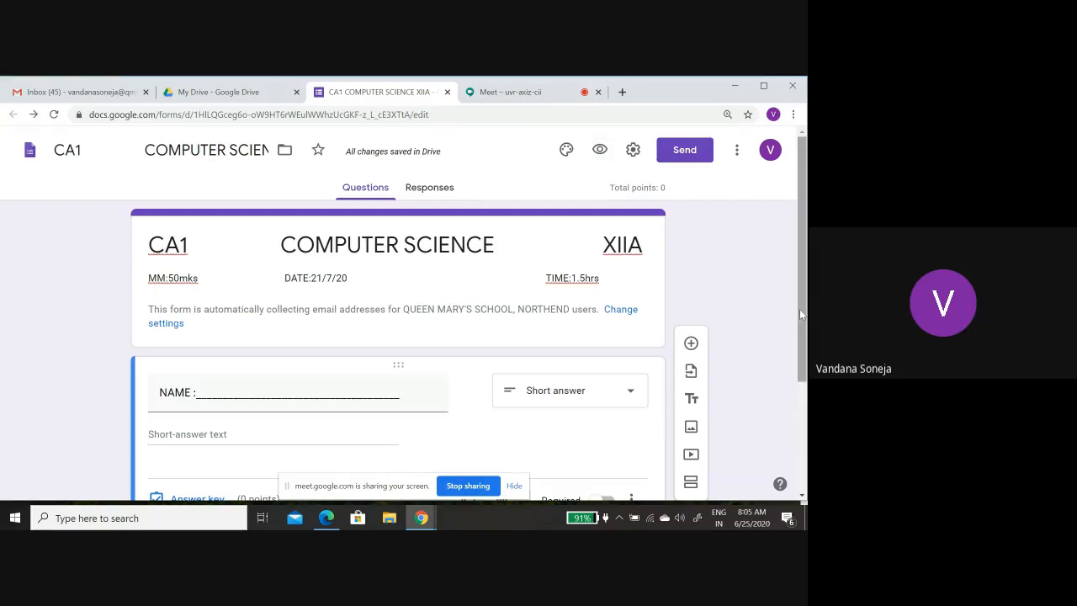
{"action": "left_click_drag", "start_coordinate": [800, 308], "coordinate": [800, 376]}
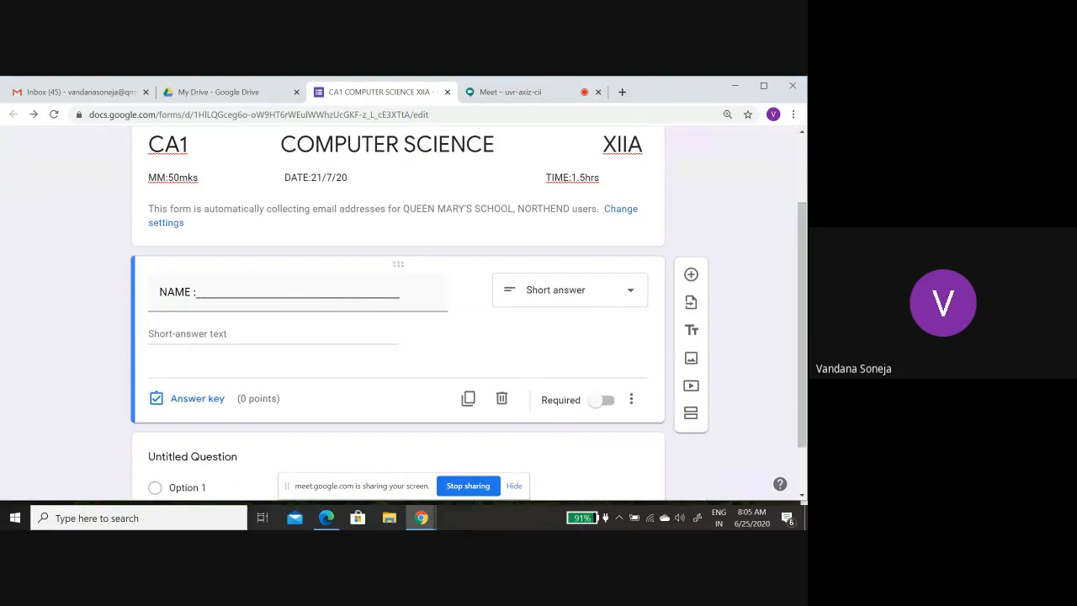
{"action": "left_click", "coordinate": [558, 402]}
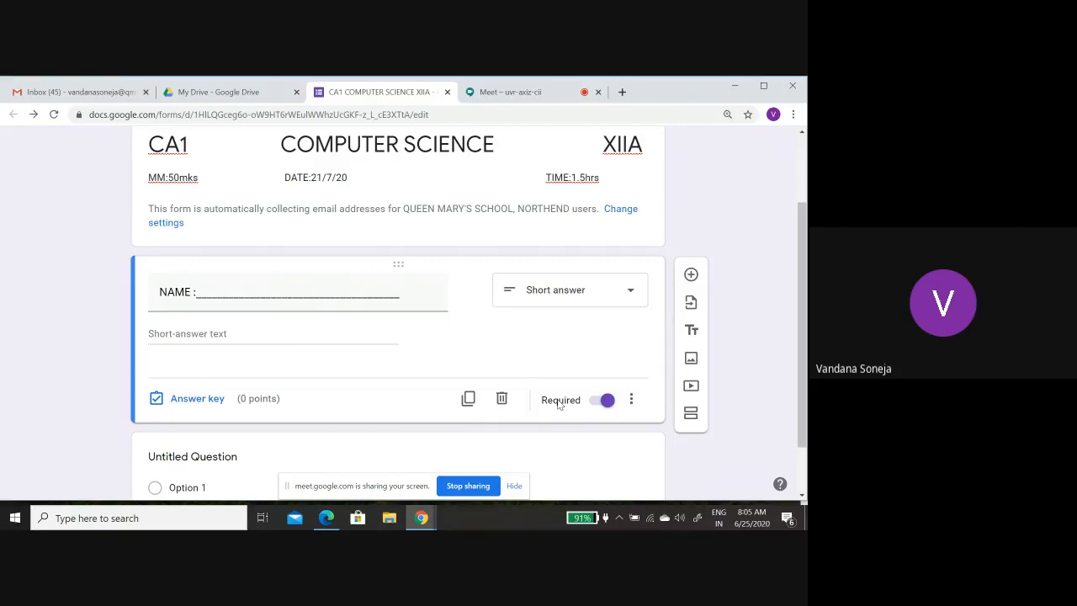
- Duplicate the NAME question and retitle the copy "CLASS :", keeping the line of underscores after it
{"action": "left_click", "coordinate": [469, 398]}
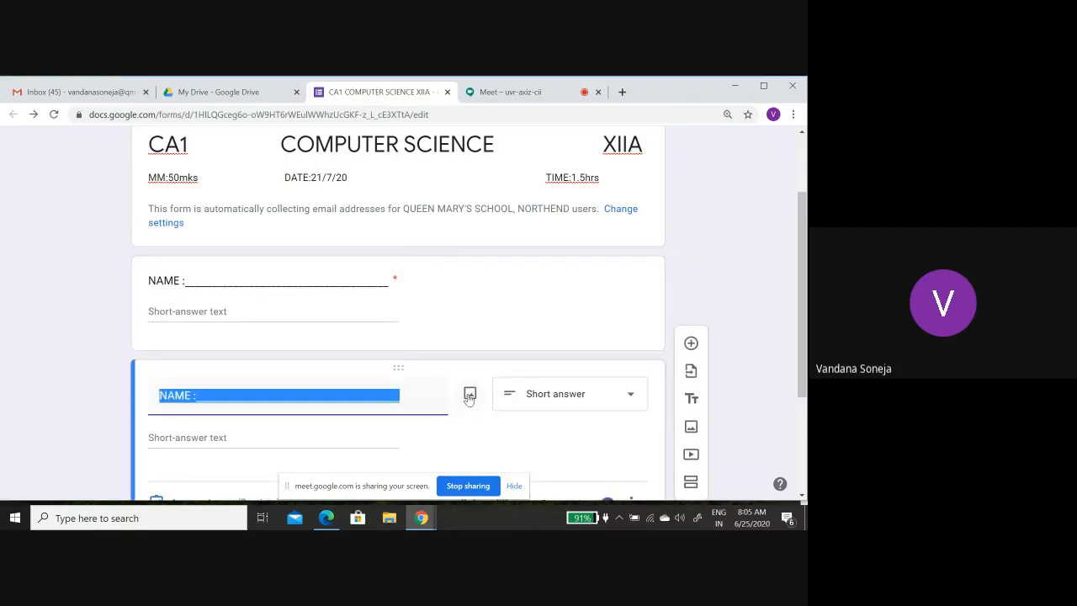
{"action": "left_click", "coordinate": [190, 395]}
{"action": "key", "text": "BackSpace"}
{"action": "key", "text": "BackSpace"}
{"action": "key", "text": "BackSpace"}
{"action": "key", "text": "BackSpace"}
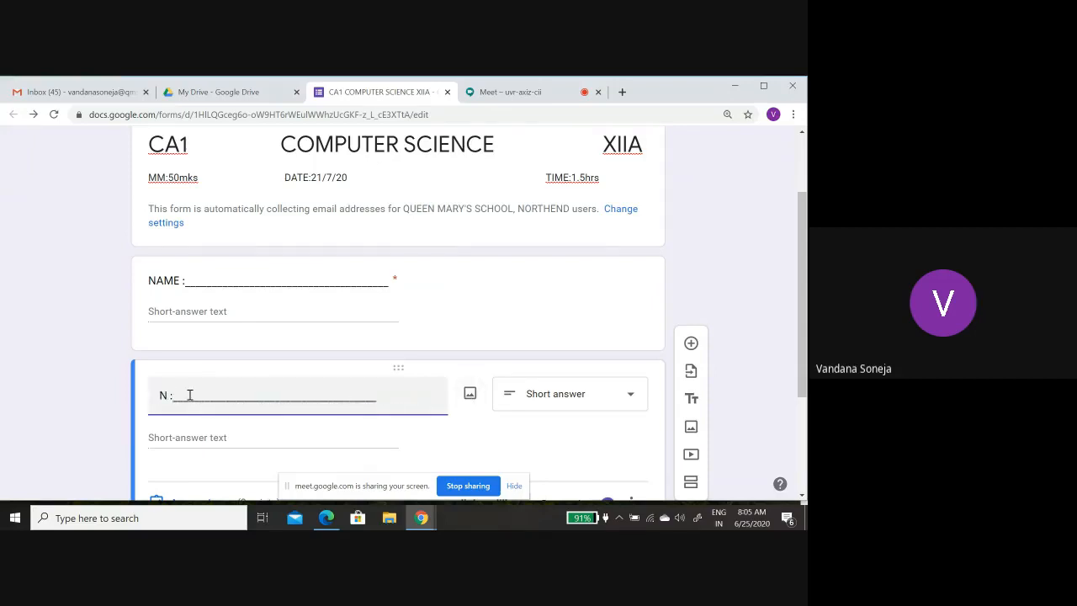
{"action": "type", "text": "CLASS"}
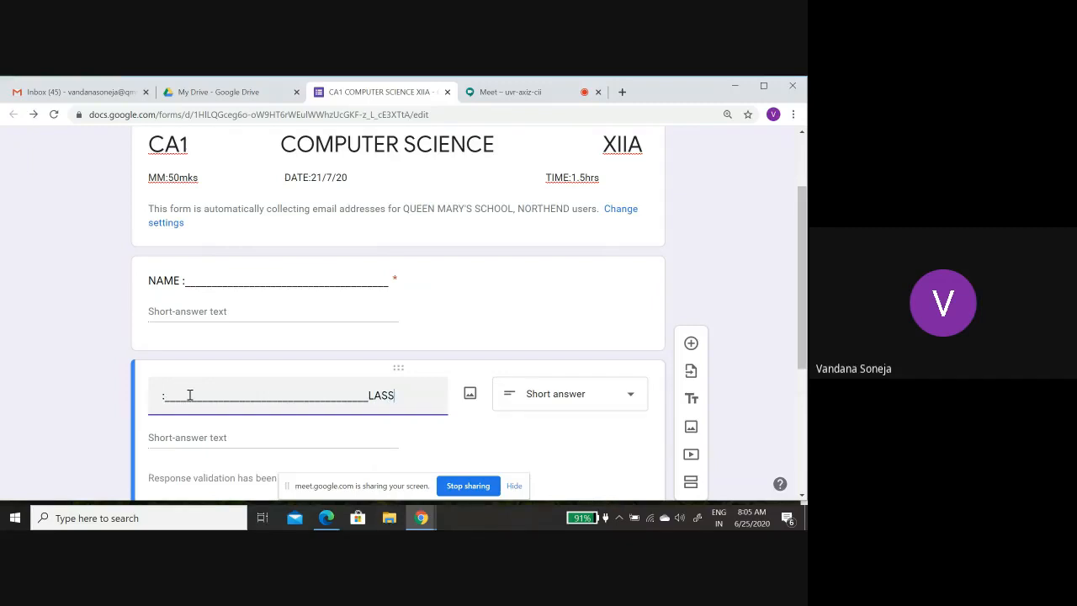
{"action": "key", "text": "BackSpace"}
{"action": "key", "text": "BackSpace"}
{"action": "key", "text": "BackSpace"}
{"action": "key", "text": "BackSpace"}
{"action": "left_click", "coordinate": [158, 396]}
{"action": "type", "text": "CLASS"}
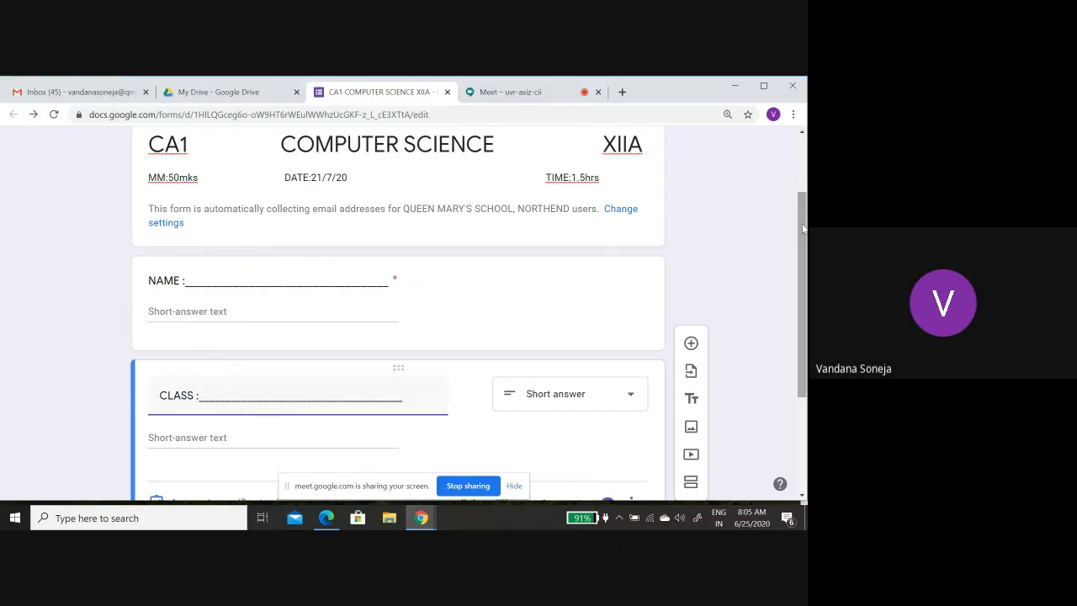
- Duplicate the CLASS question as a short-answer question titled "SECTION :", keeping the line of underscores after it
{"action": "left_click_drag", "start_coordinate": [803, 228], "coordinate": [804, 318]}
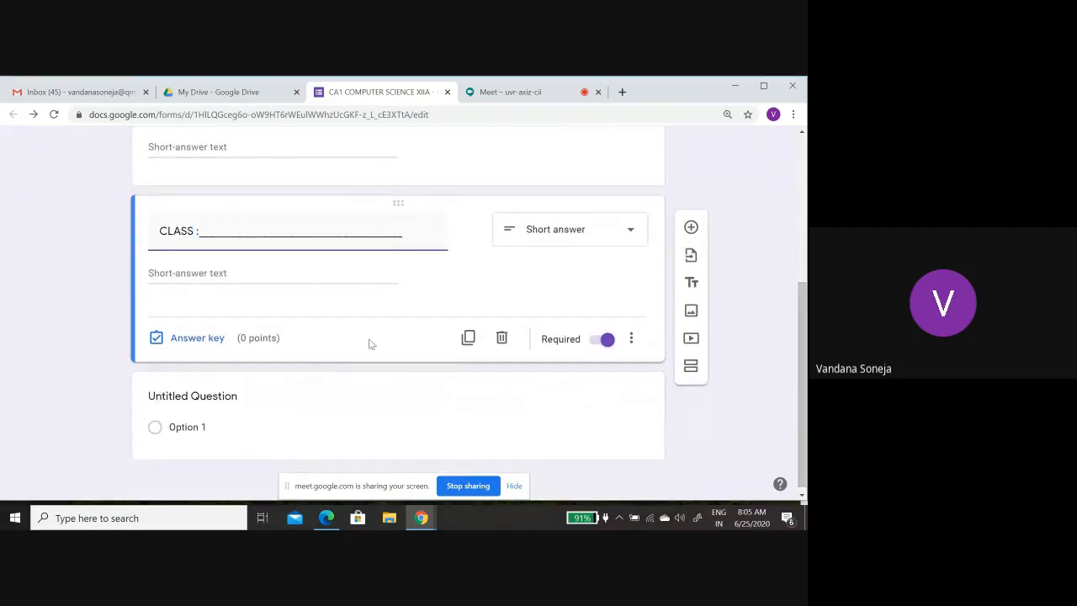
{"action": "left_click", "coordinate": [468, 338]}
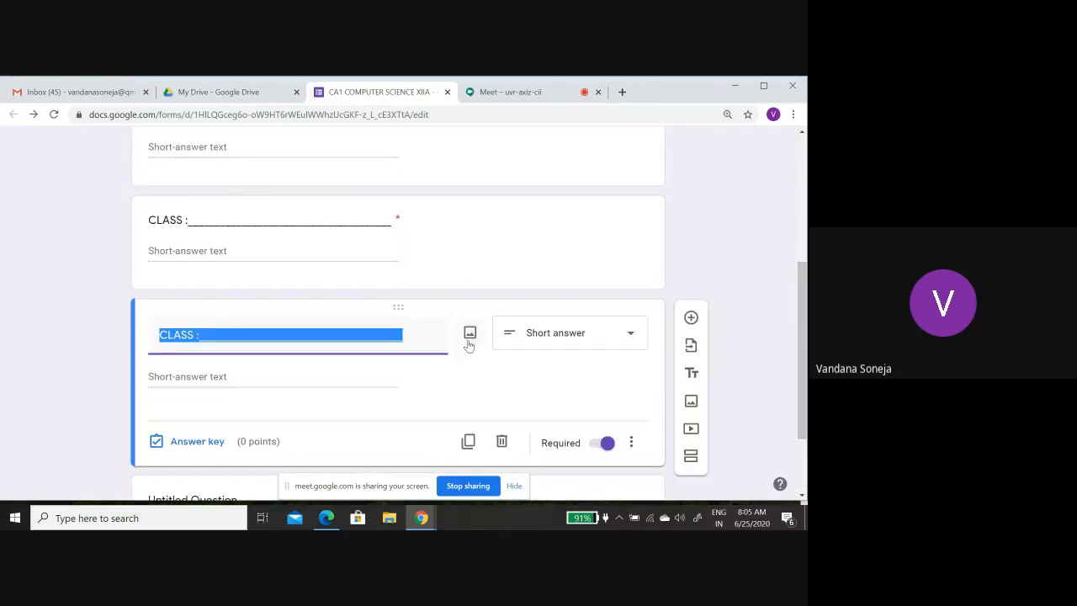
{"action": "left_click", "coordinate": [194, 334]}
{"action": "key", "text": "BackSpace"}
{"action": "key", "text": "BackSpace"}
{"action": "key", "text": "BackSpace"}
{"action": "key", "text": "BackSpace"}
{"action": "key", "text": "BackSpace"}
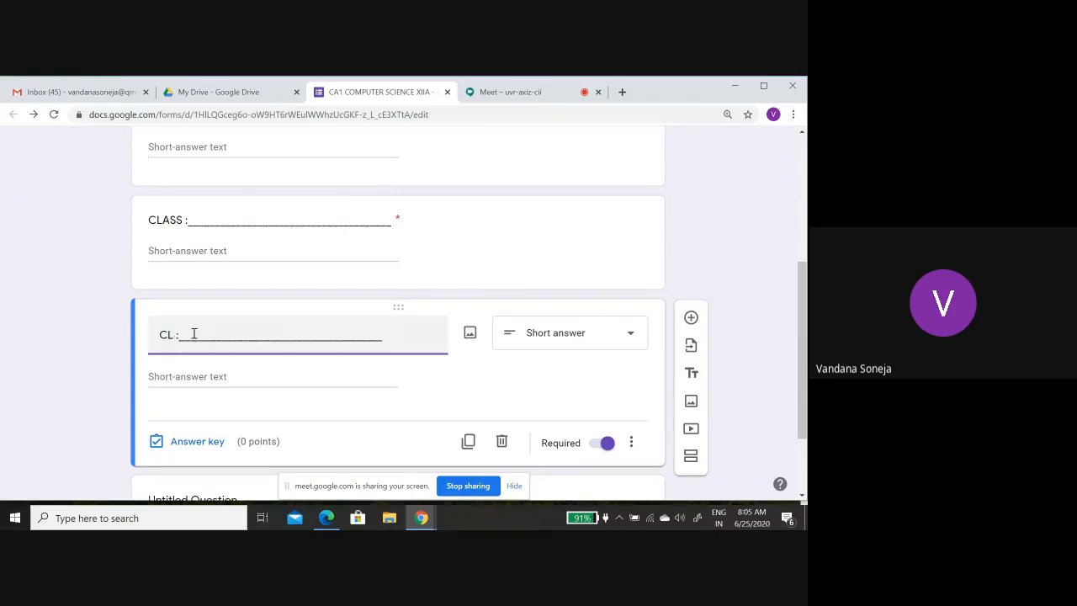
{"action": "type", "text": "SECTIO"}
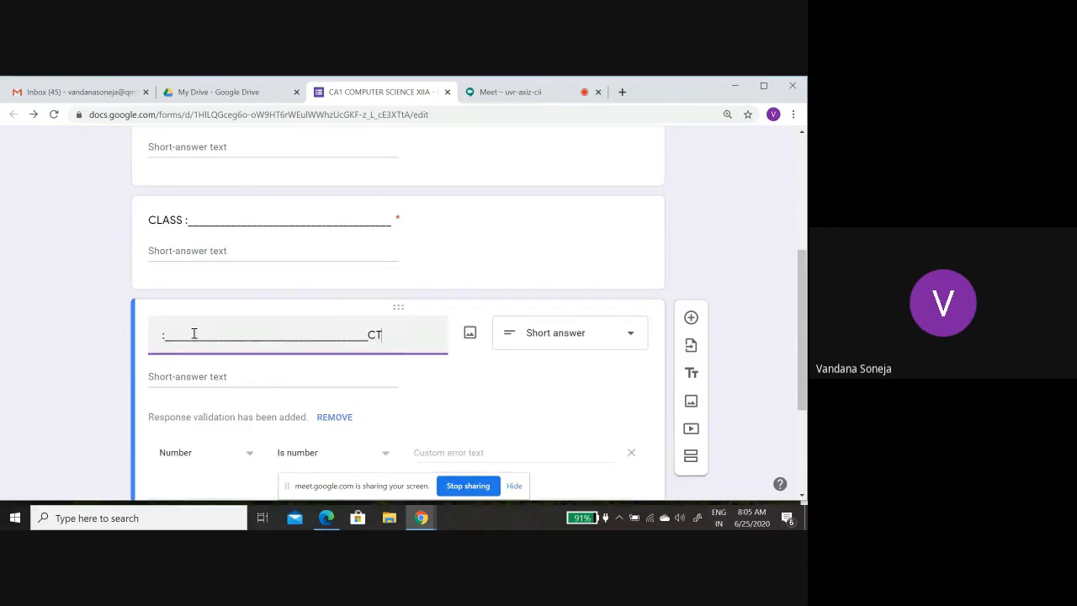
{"action": "key", "text": "BackSpace"}
{"action": "key", "text": "BackSpace"}
{"action": "key", "text": "BackSpace"}
{"action": "key", "text": "BackSpace"}
{"action": "left_click", "coordinate": [162, 335]}
{"action": "type", "text": "SETIO"}
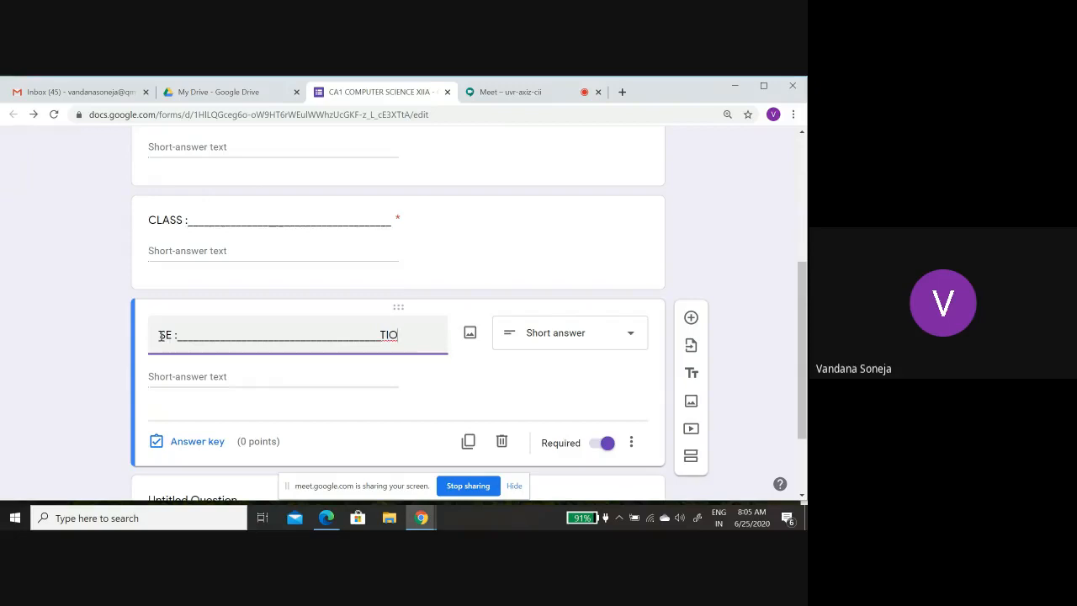
{"action": "key", "text": "BackSpace"}
{"action": "key", "text": "BackSpace"}
{"action": "key", "text": "BackSpace"}
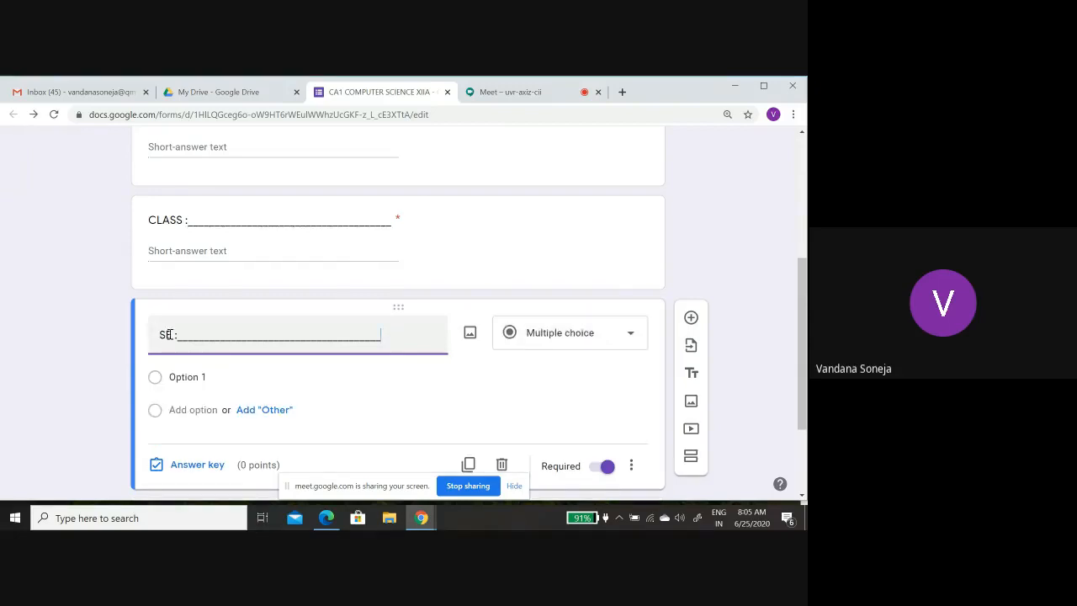
{"action": "type", "text": "CTION"}
{"action": "left_click", "coordinate": [629, 336]}
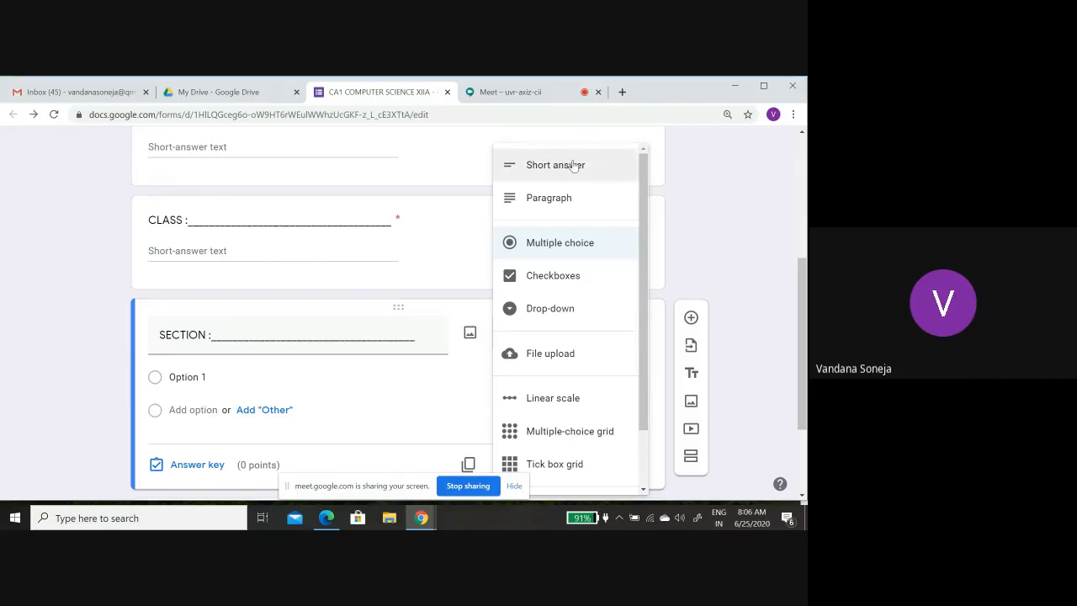
{"action": "left_click", "coordinate": [574, 165]}
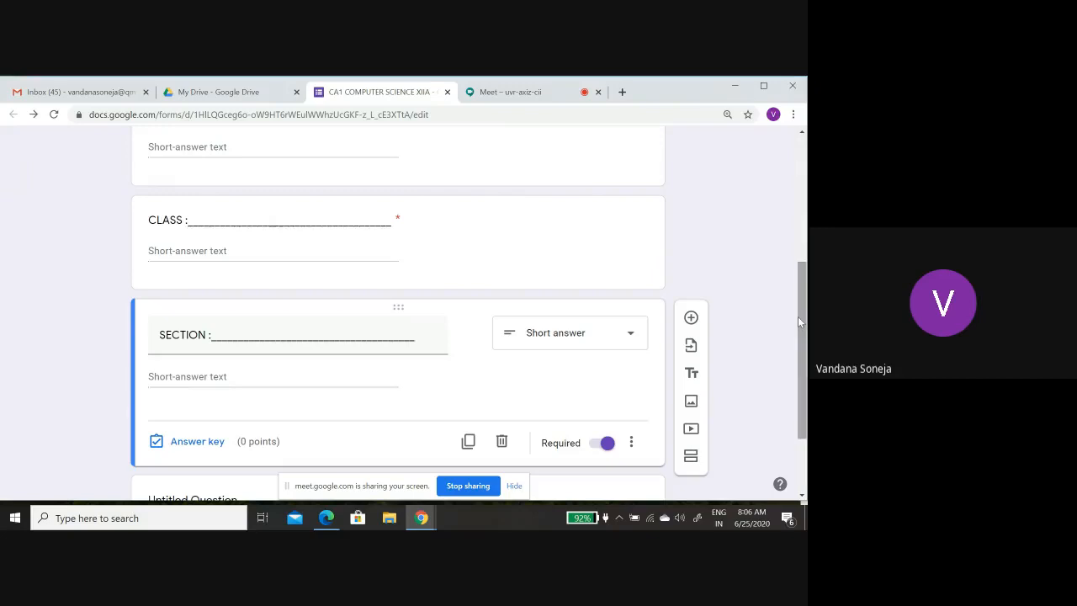
- Add a new question below SECTION reading "ADMN NO :" followed by a long line of underscores
{"action": "left_click_drag", "start_coordinate": [798, 318], "coordinate": [799, 353]}
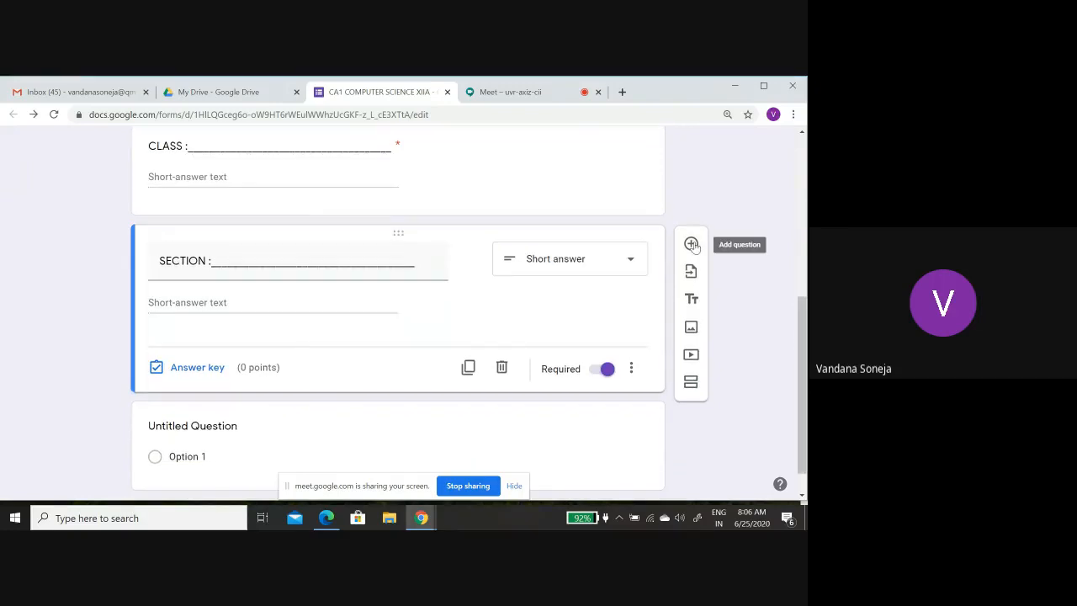
{"action": "left_click", "coordinate": [692, 244]}
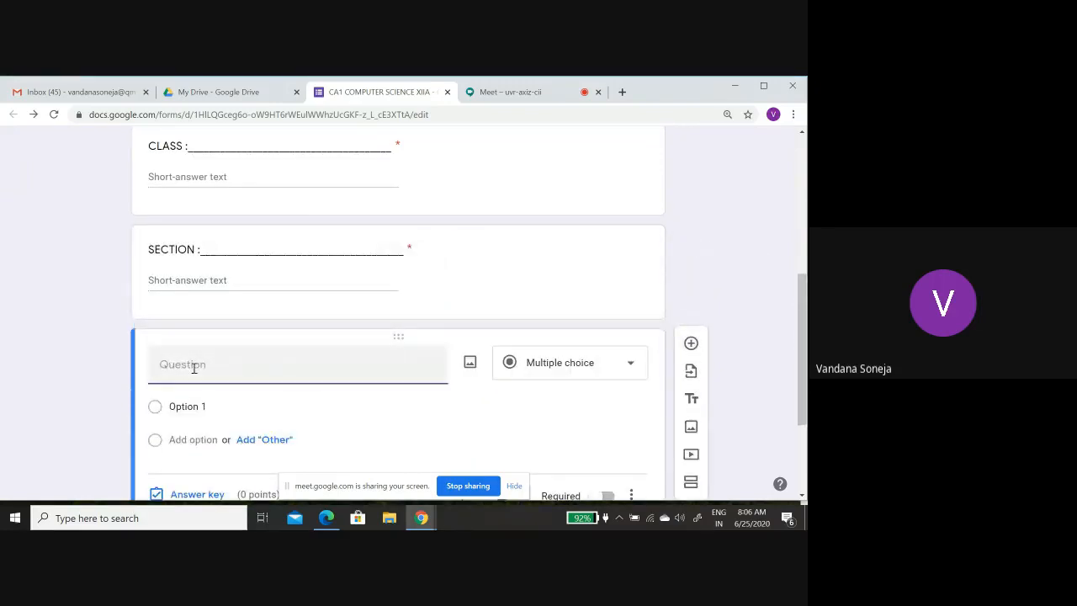
{"action": "type", "text": "ADMN NO :"}
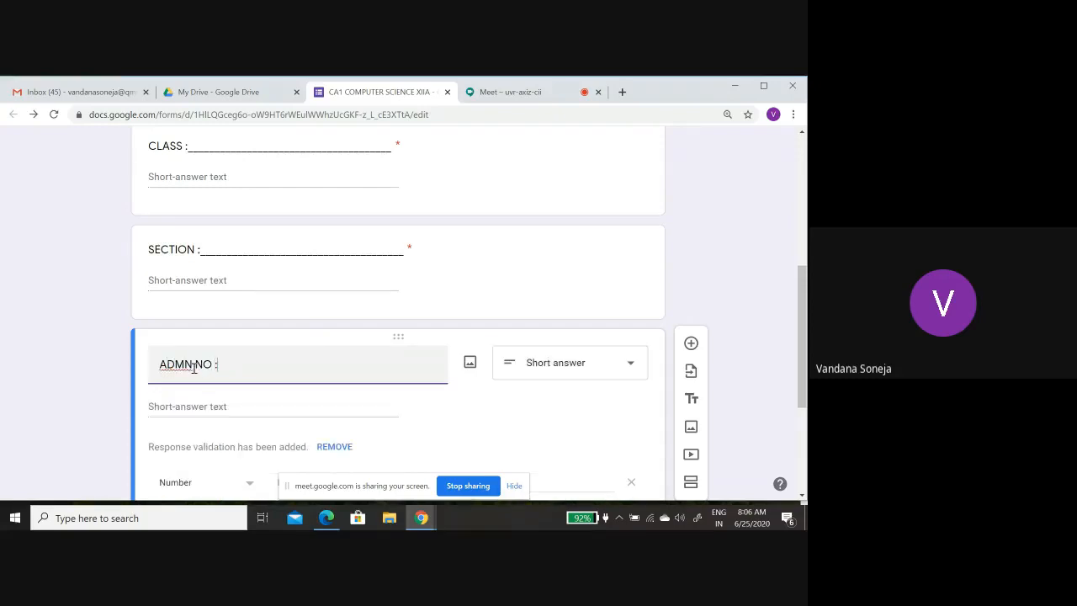
{"action": "type", "text": "_________________________"}
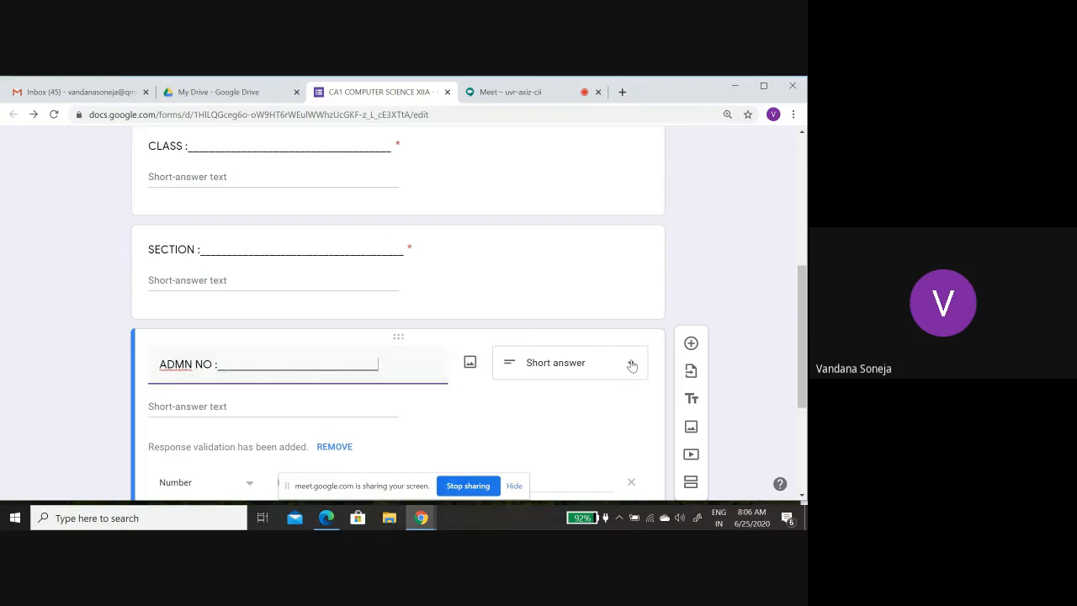
- Add a new form section after the ADMN NO question and title it "SECTION A"
{"action": "left_click_drag", "start_coordinate": [805, 291], "coordinate": [803, 334]}
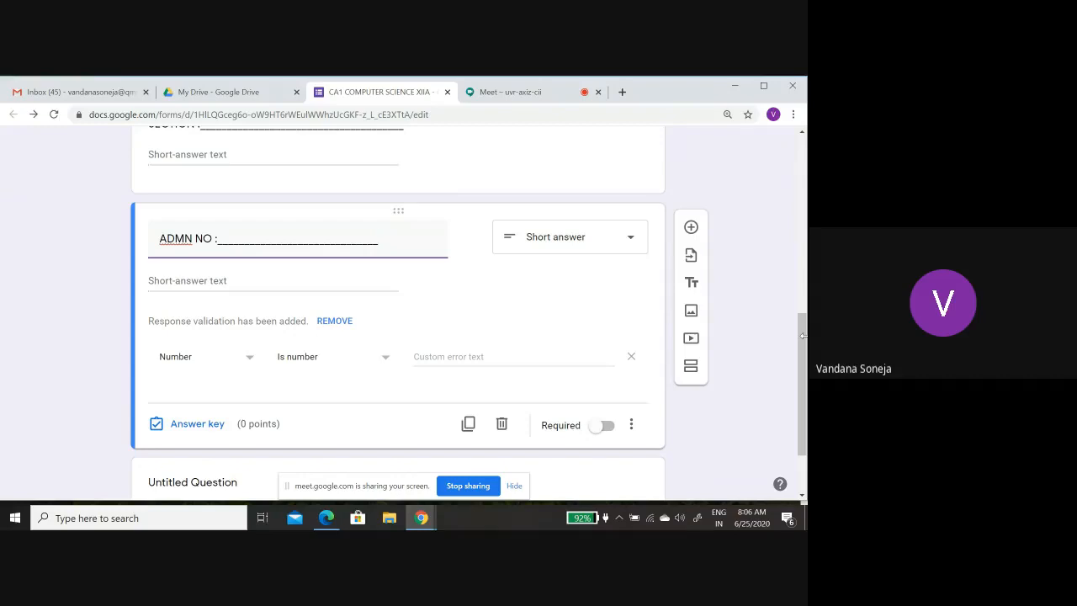
{"action": "left_click", "coordinate": [691, 368]}
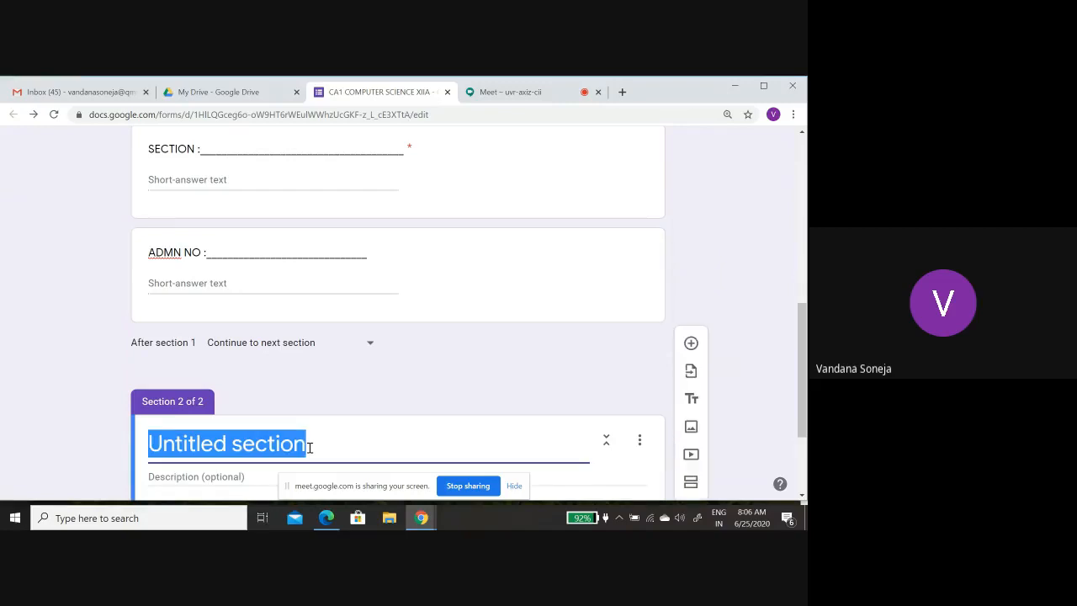
{"action": "key", "text": "BackSpace"}
{"action": "type", "text": "S"}
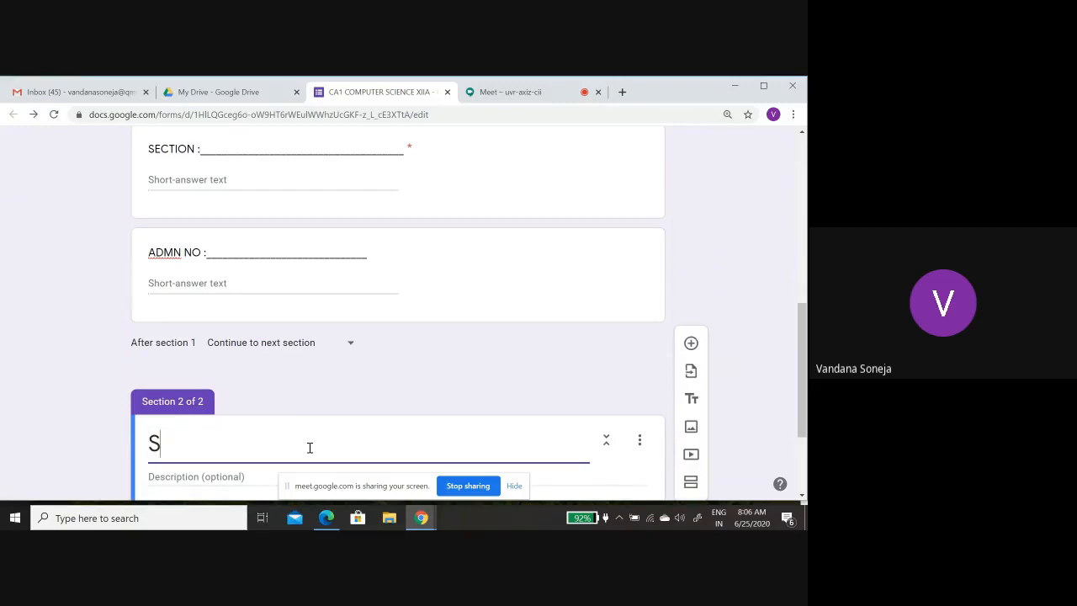
{"action": "type", "text": "ECTION A"}
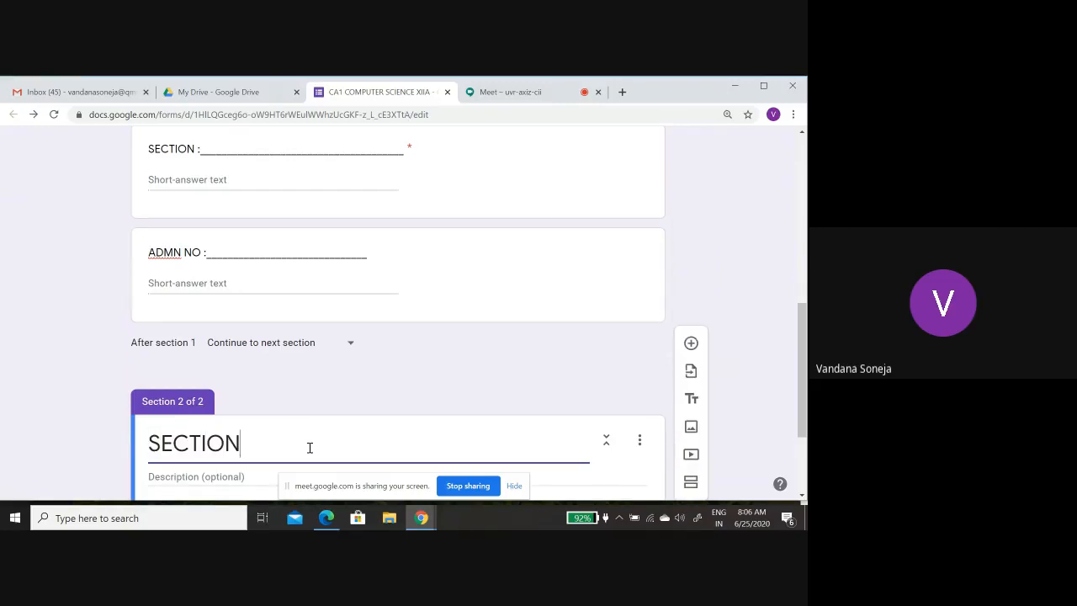
- Set the description of SECTION A to "EACH QUESTION IN THIS SECTION CARRIES 1MARK"
{"action": "left_click", "coordinate": [211, 478]}
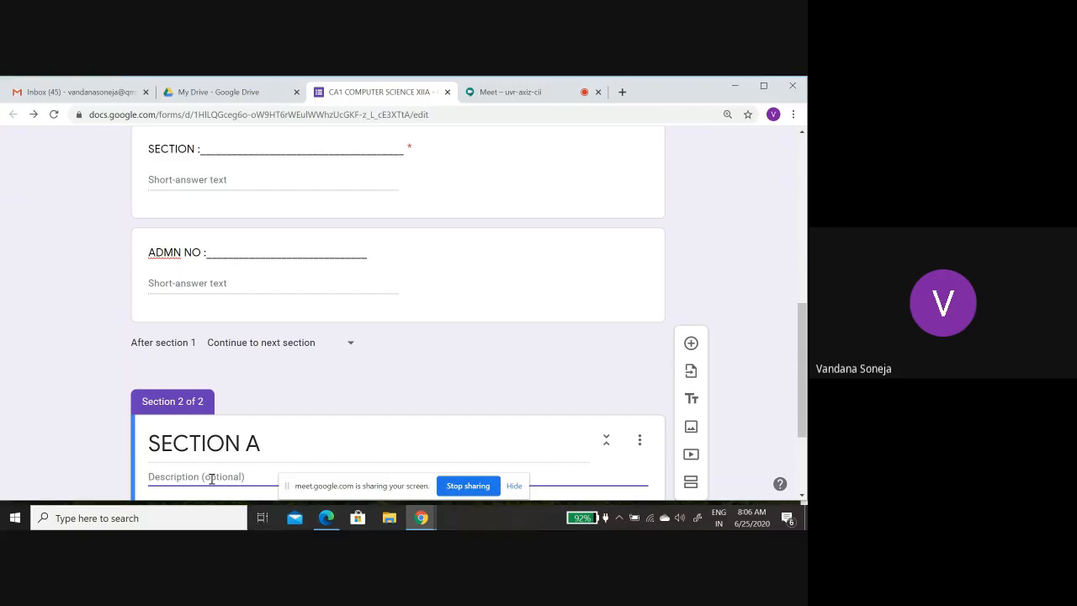
{"action": "type", "text": "EACH QUESTIO"}
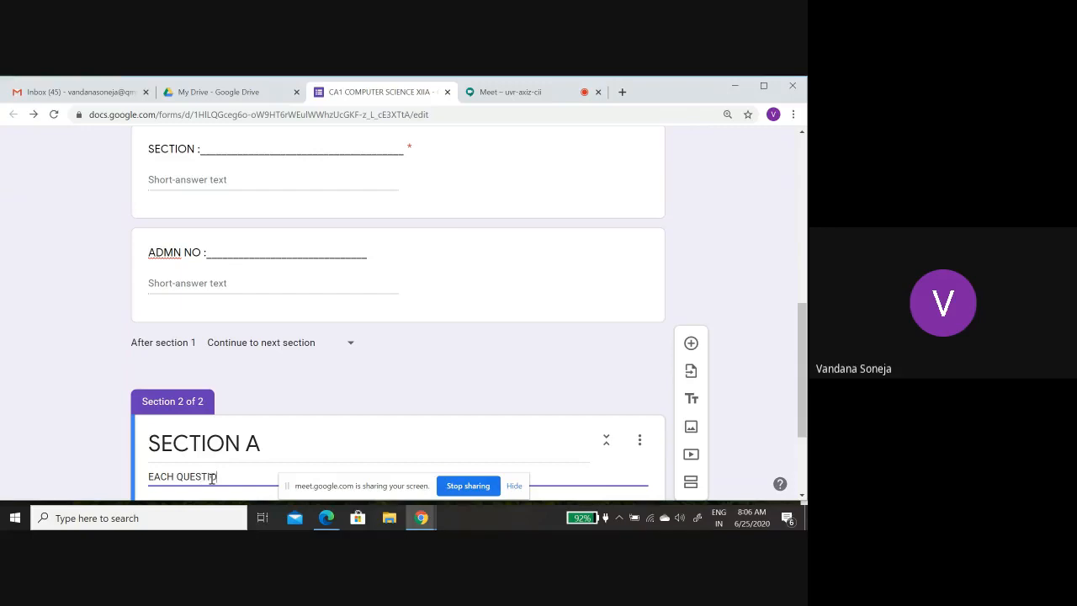
{"action": "type", "text": "N IN THIS SEC"}
{"action": "left_click", "coordinate": [514, 484]}
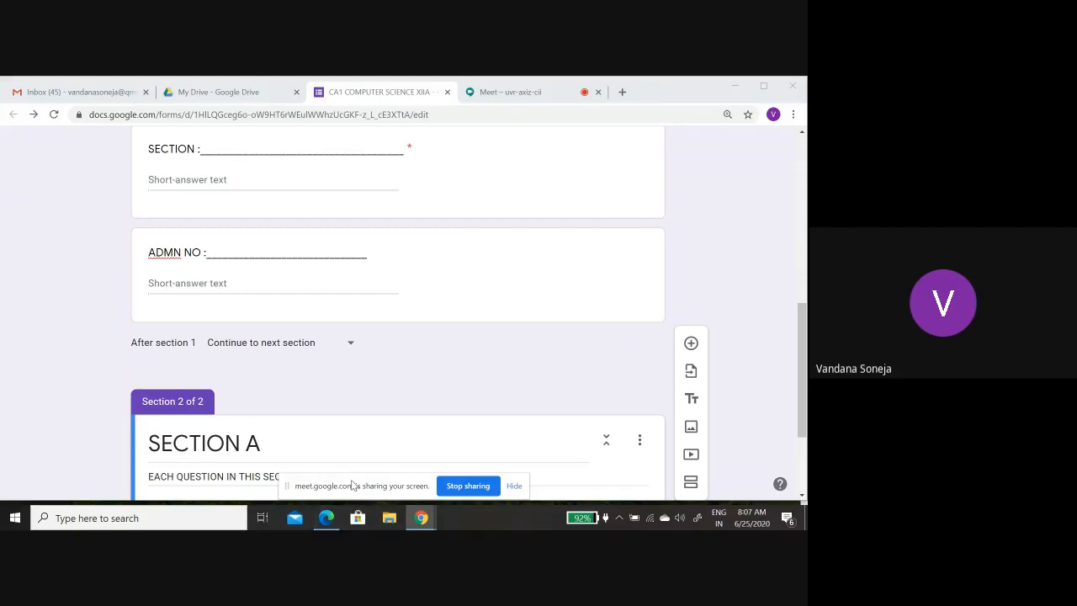
{"action": "left_click_drag", "start_coordinate": [353, 486], "coordinate": [572, 263]}
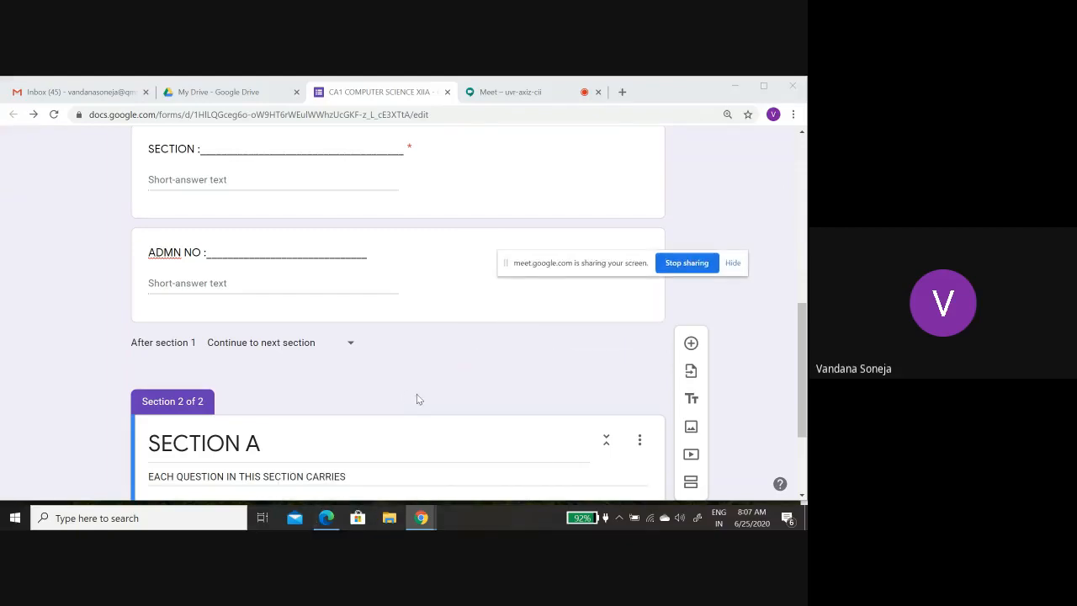
{"action": "left_click", "coordinate": [353, 476]}
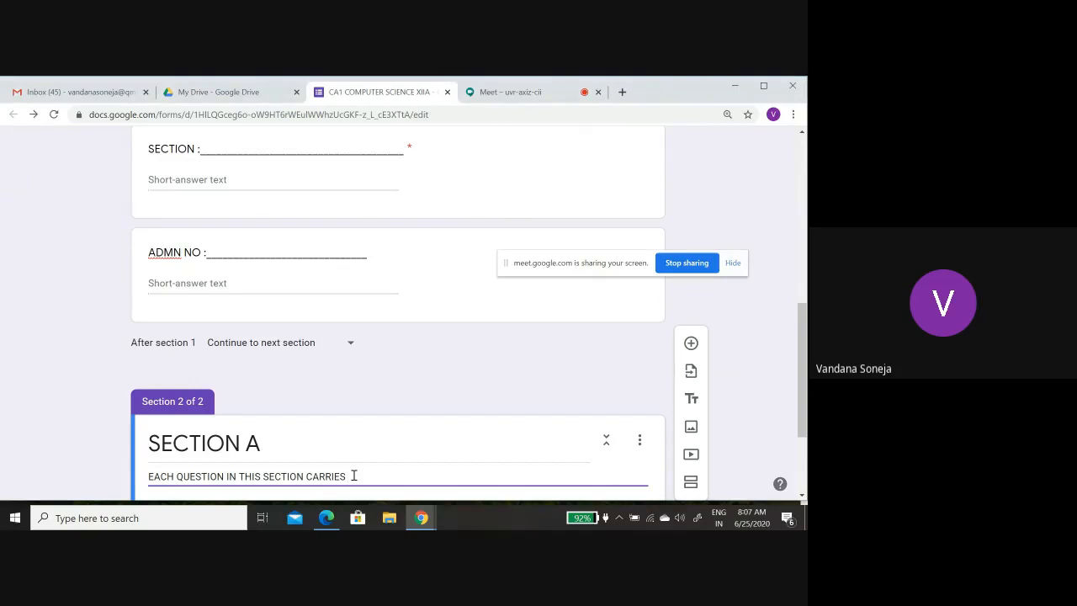
{"action": "type", "text": "1MARK"}
- Replace the untitled question's text in SECTION A with "THE EXTENSION OF A PYTHON FILE IS ____________"
{"action": "scroll", "coordinate": [803, 337], "scroll_direction": "down", "scroll_amount": 2}
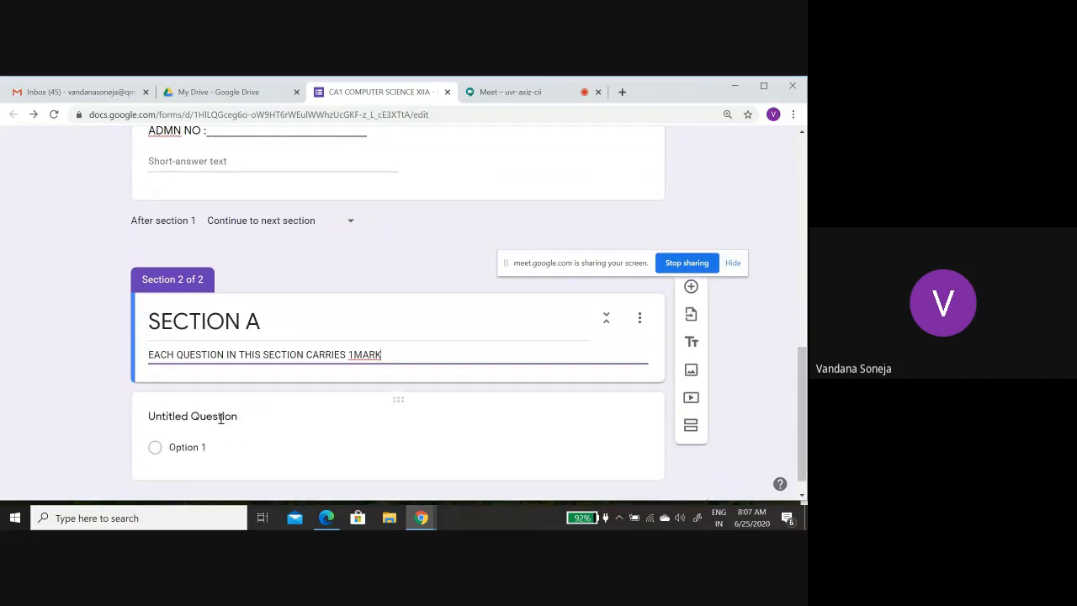
{"action": "left_click", "coordinate": [220, 418]}
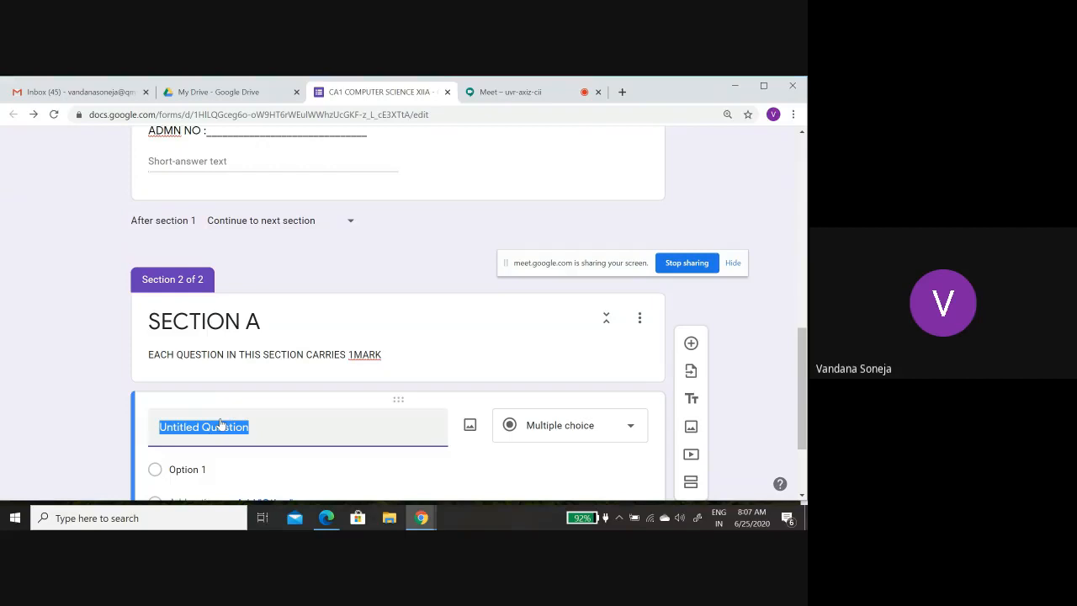
{"action": "key", "text": "BackSpace"}
{"action": "type", "text": "THE EXTEX"}
{"action": "key", "text": "BackSpace"}
{"action": "type", "text": "NSION OF"}
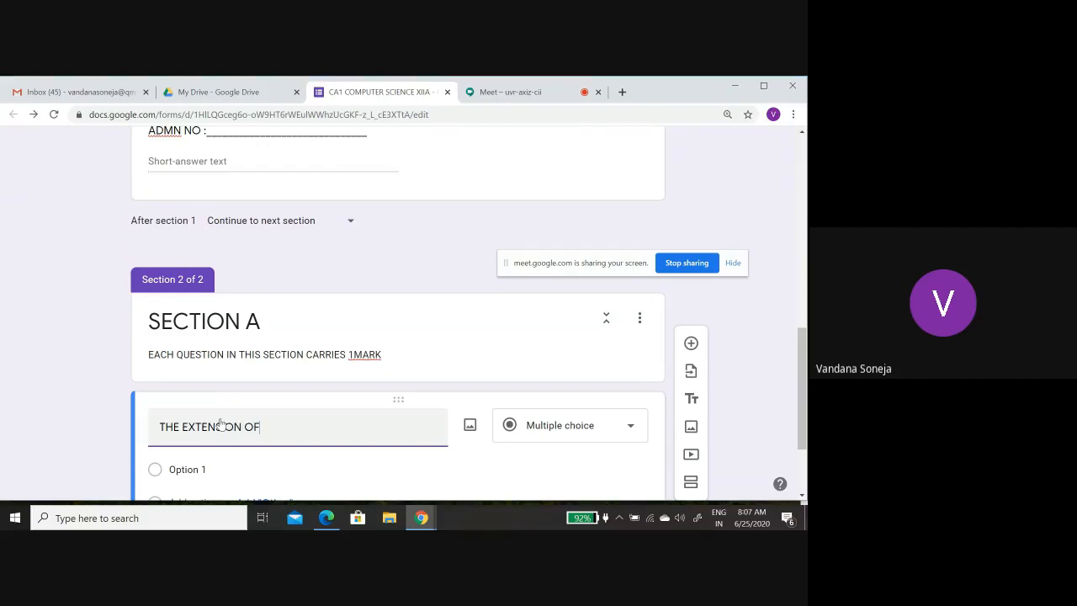
{"action": "type", "text": " A PYTHON FILE IS ____________"}
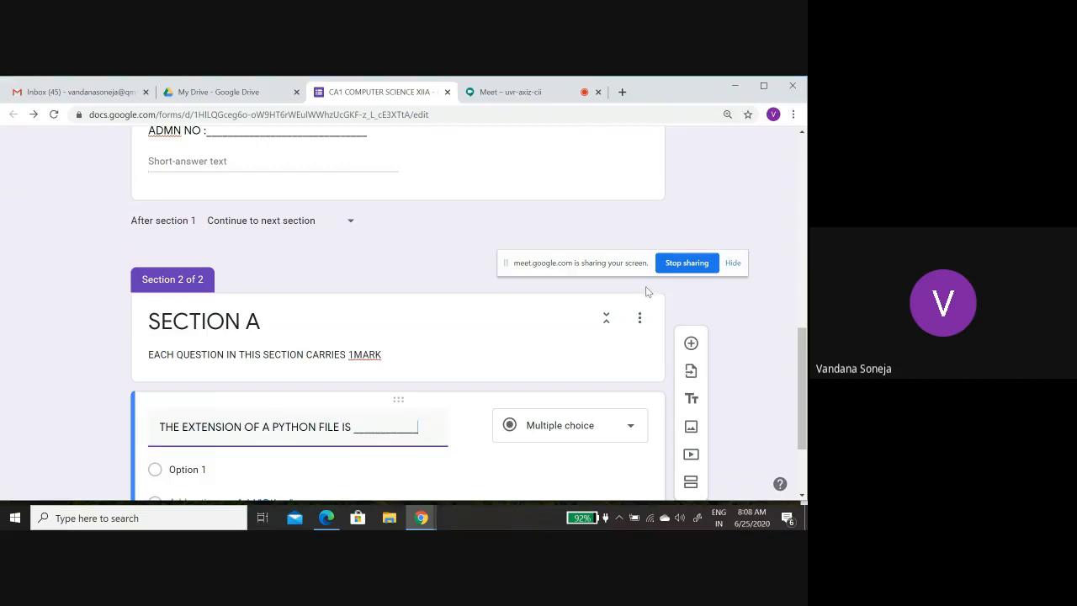
- Keep the Python file extension question as multiple choice and enter ".py" and ".pys" as its first two options
{"action": "left_click", "coordinate": [632, 428]}
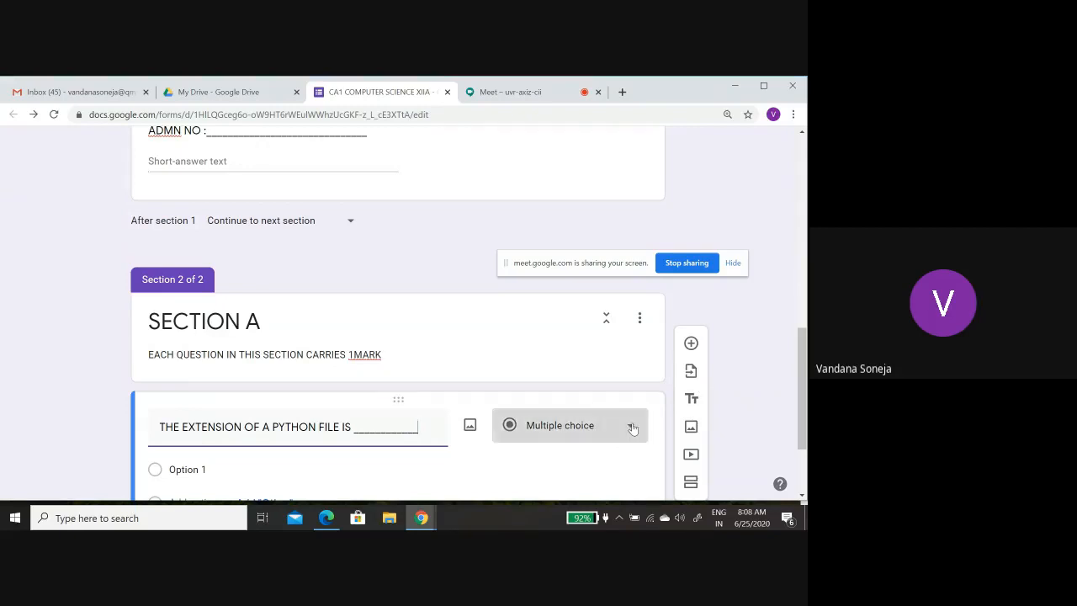
{"action": "left_click", "coordinate": [632, 428]}
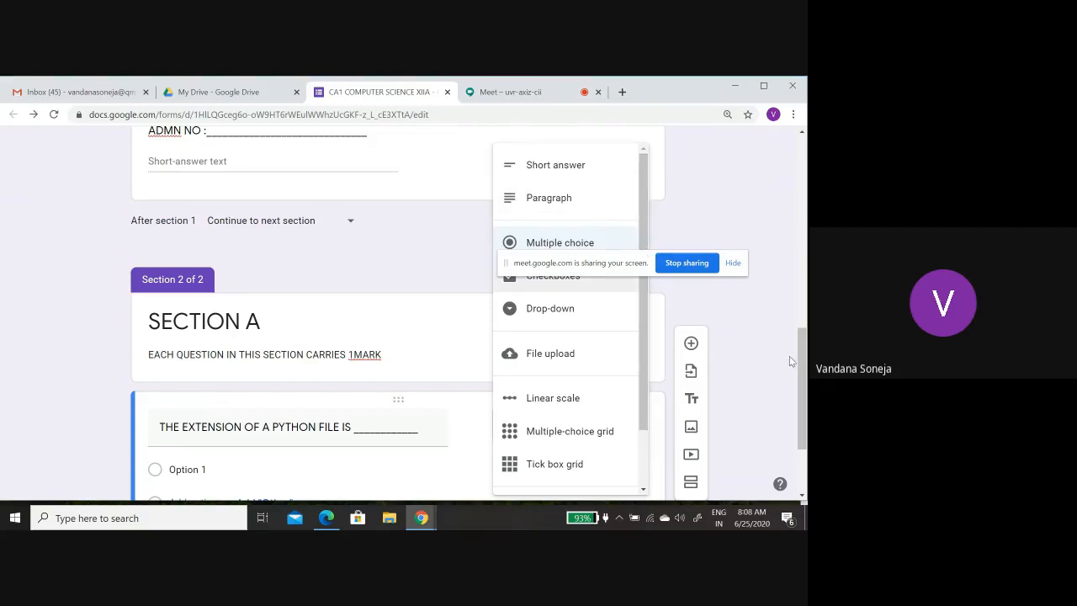
{"action": "left_click_drag", "start_coordinate": [803, 370], "coordinate": [804, 409]}
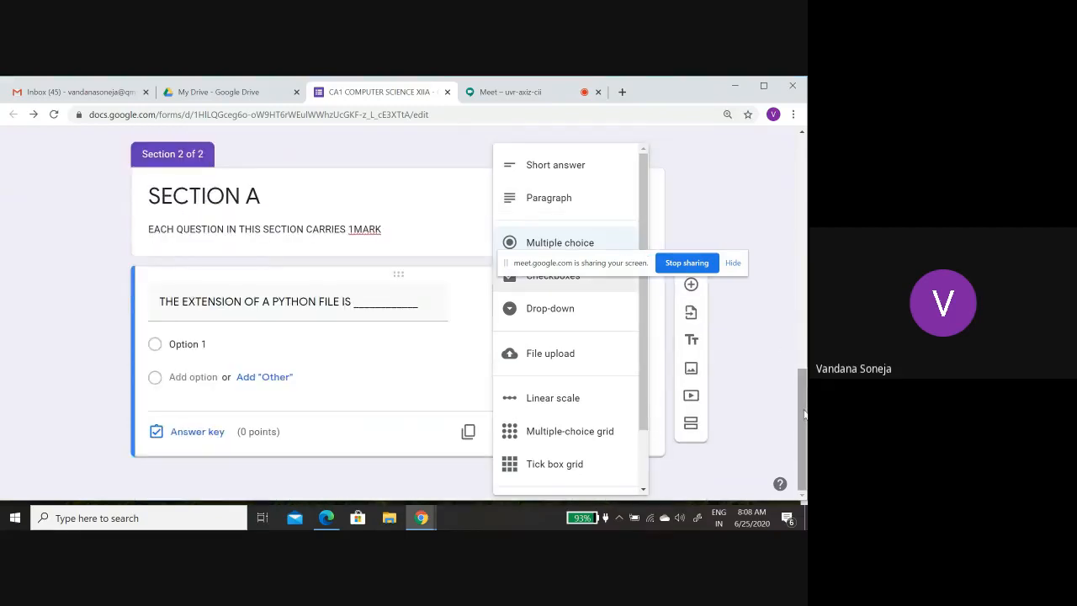
{"action": "left_click", "coordinate": [172, 342]}
{"action": "key", "text": "BackSpace"}
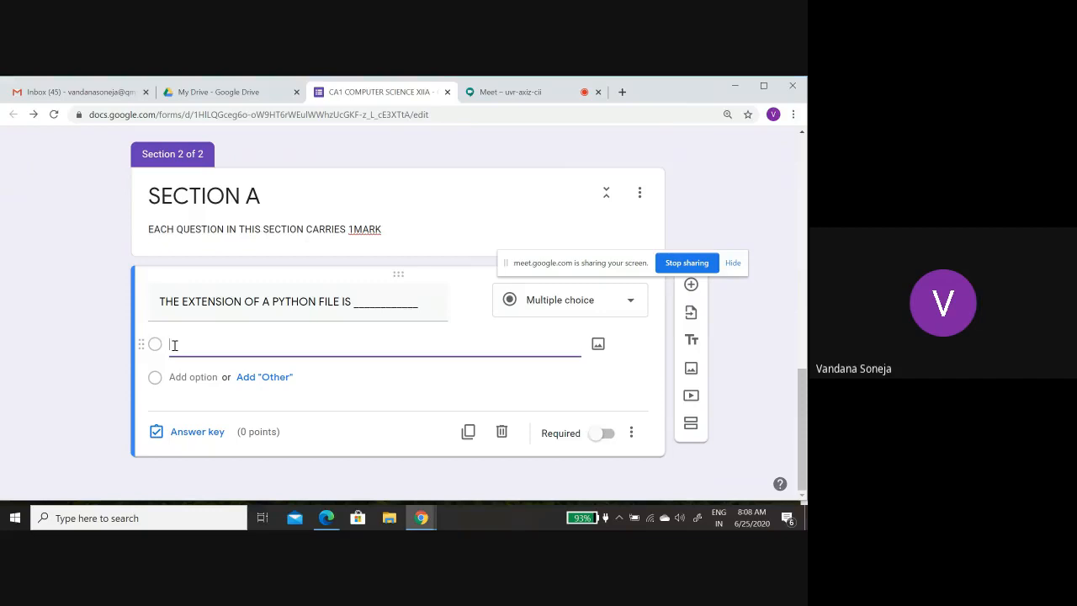
{"action": "type", "text": ".py"}
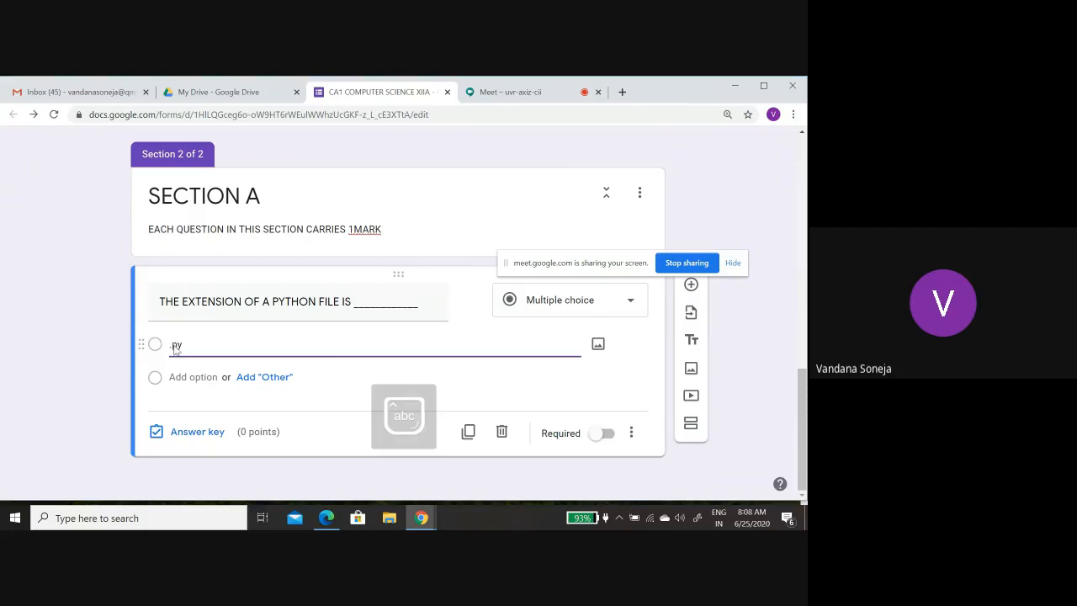
{"action": "left_click", "coordinate": [178, 377]}
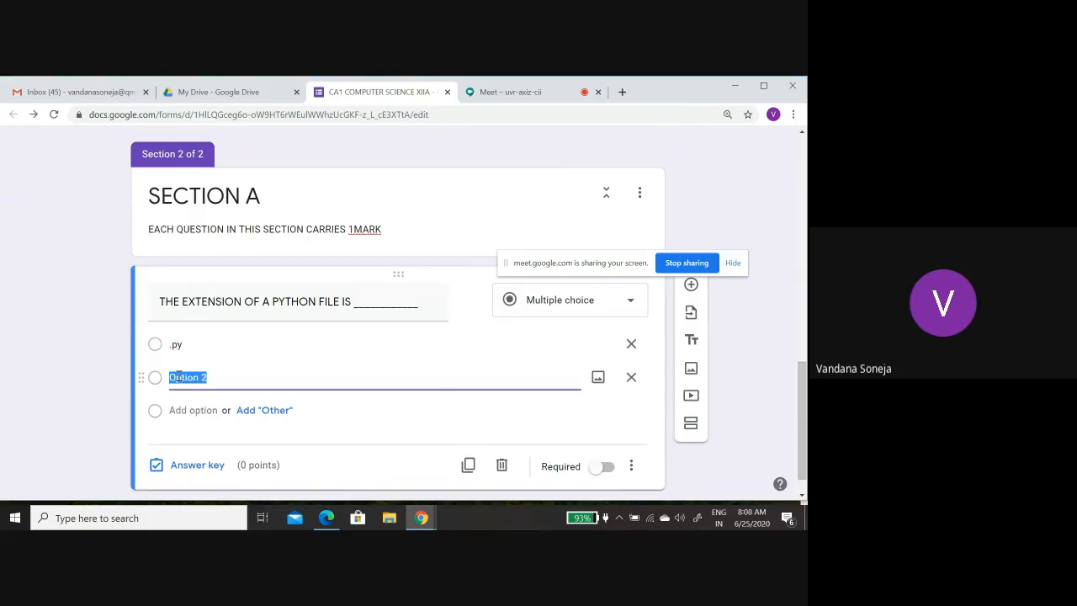
{"action": "key", "text": "BackSpace"}
{"action": "type", "text": ".pys"}
- Add "both" and "none" as the third and fourth options of the Python file extension question
{"action": "left_click", "coordinate": [175, 409]}
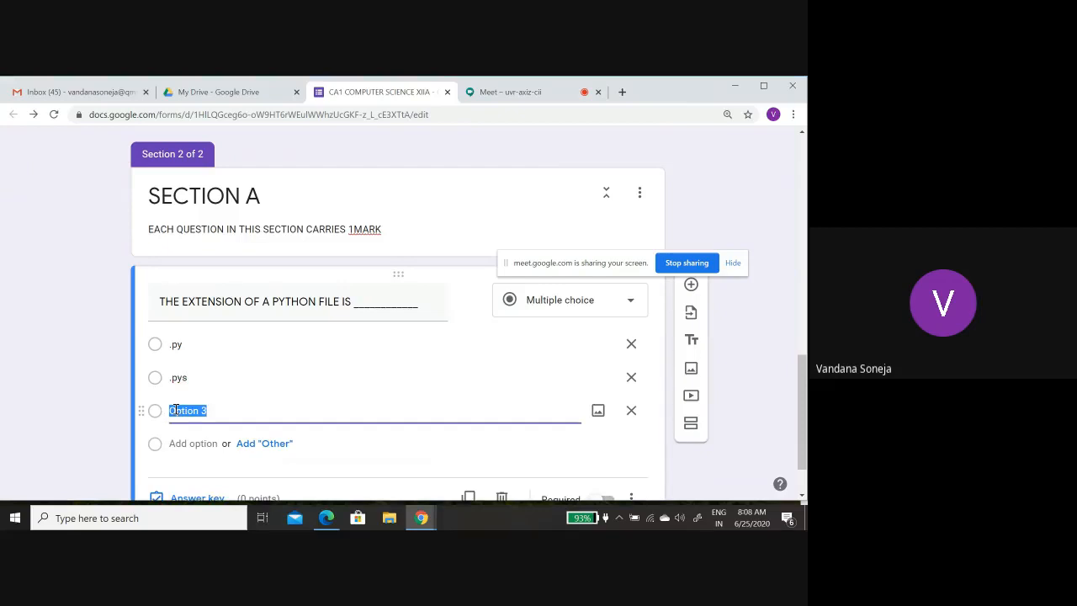
{"action": "key", "text": "BackSpace"}
{"action": "type", "text": "txt"}
{"action": "type", "text": "h"}
{"action": "left_click", "coordinate": [198, 446]}
{"action": "key", "text": "BackSpace"}
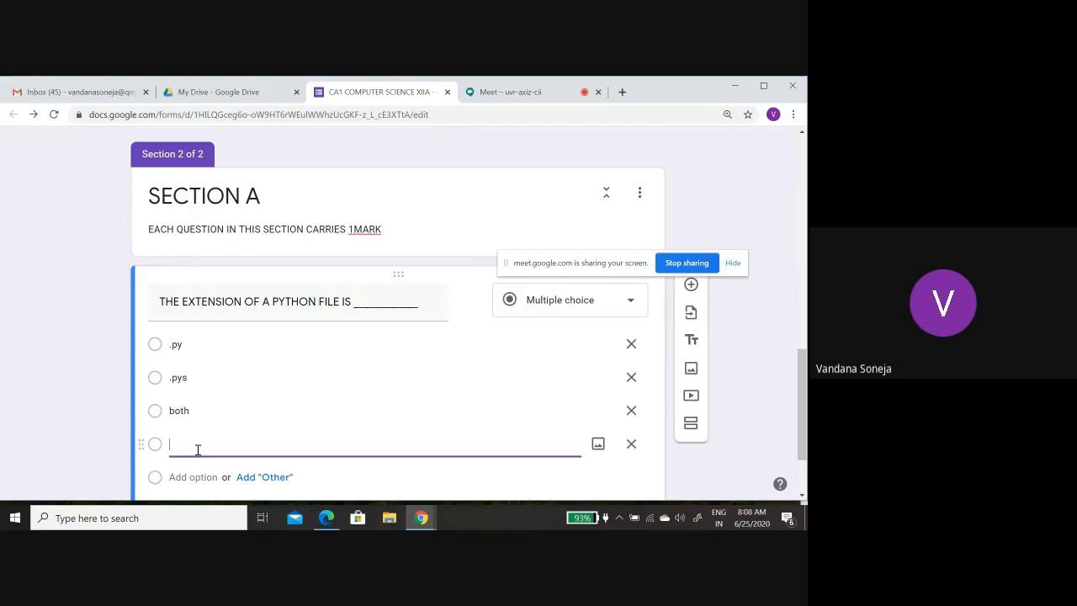
{"action": "type", "text": "none"}
- Enable shuffled option order for the Python file extension question
{"action": "left_click_drag", "start_coordinate": [803, 372], "coordinate": [805, 402]}
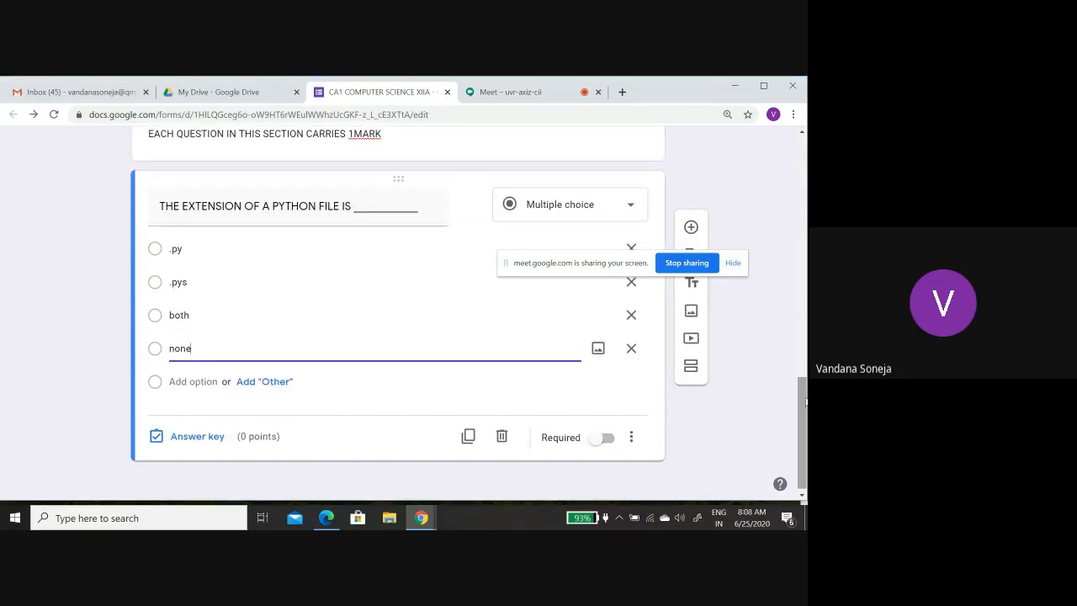
{"action": "left_click", "coordinate": [634, 438]}
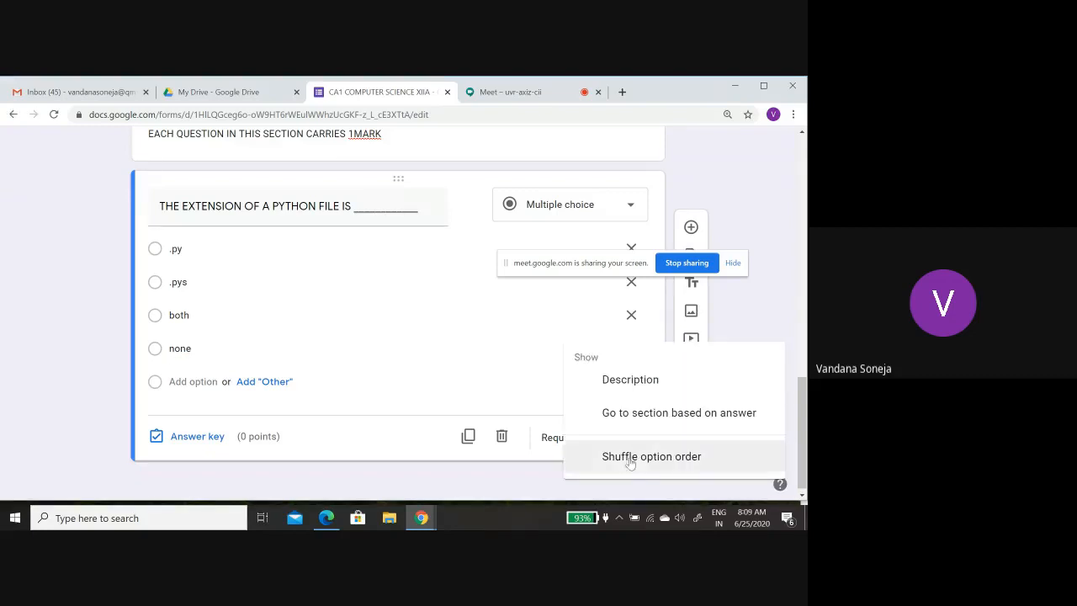
{"action": "left_click", "coordinate": [629, 464]}
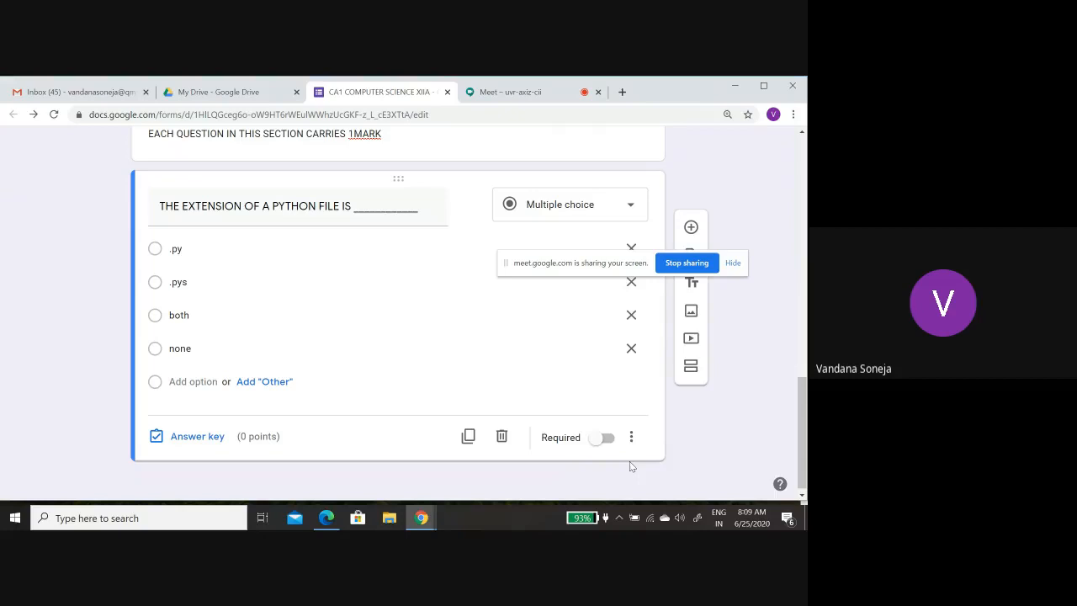
- Mark ".py" as the correct answer in the answer key of the Python file extension question
{"action": "left_click", "coordinate": [210, 437]}
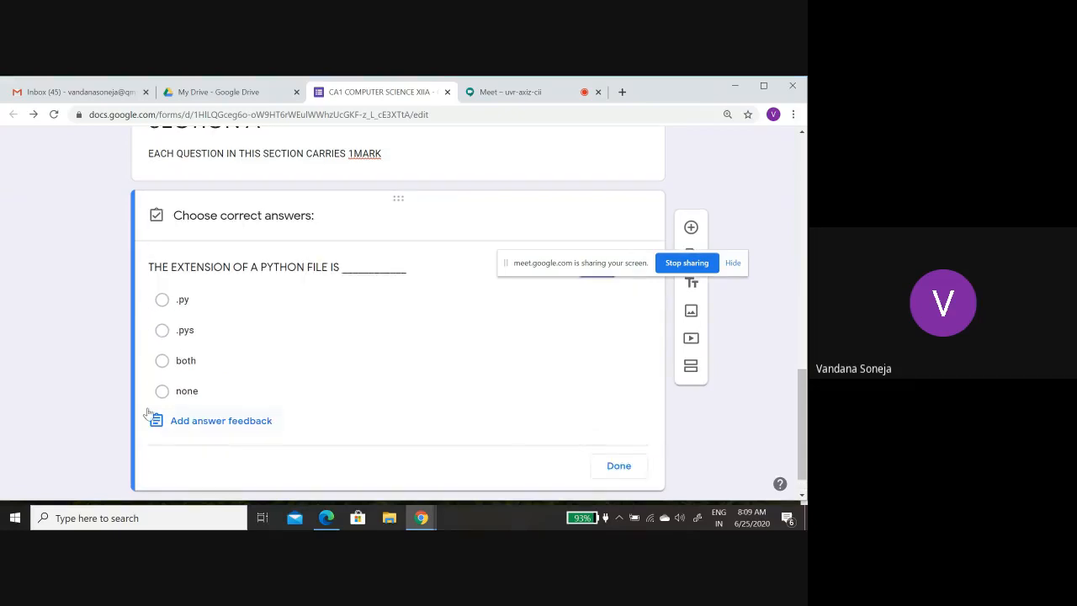
{"action": "left_click", "coordinate": [163, 303]}
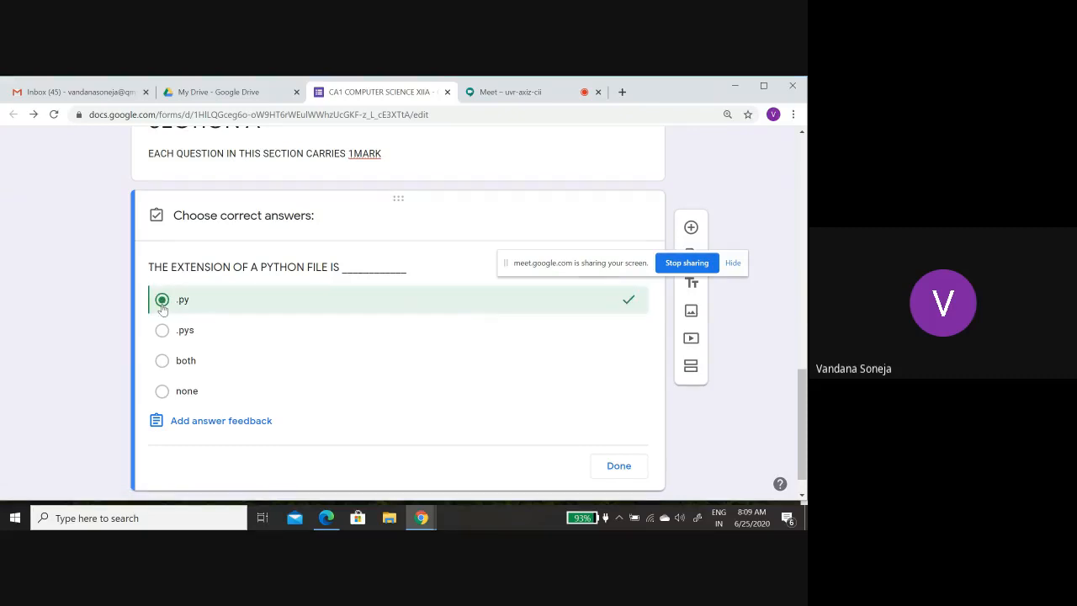
{"action": "left_click", "coordinate": [618, 466]}
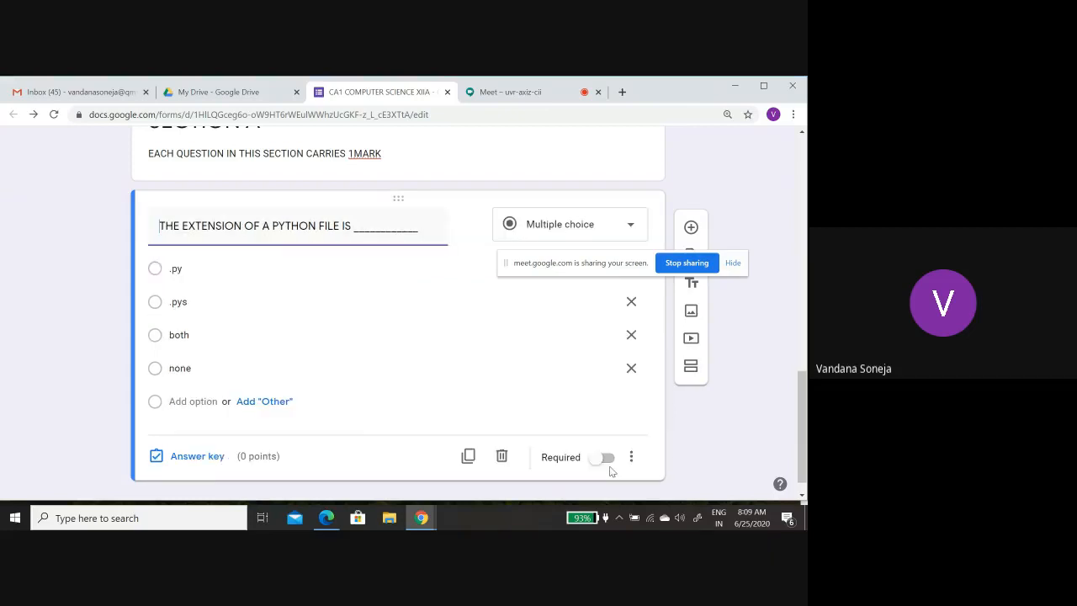
- Set the Python file extension question's score to 1 point in its answer key
{"action": "left_click", "coordinate": [205, 457]}
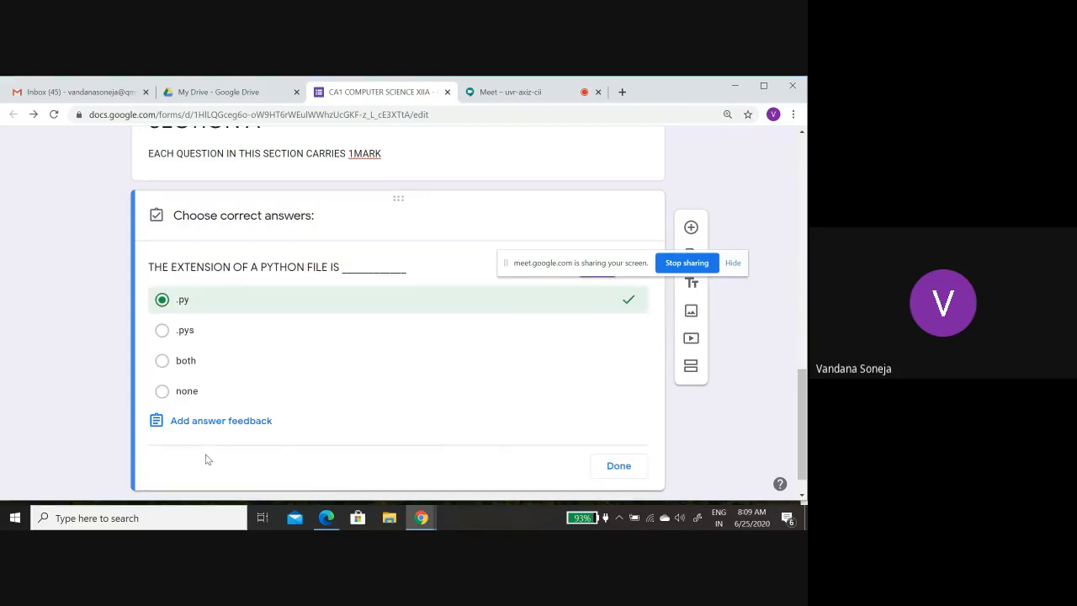
{"action": "left_click_drag", "start_coordinate": [578, 261], "coordinate": [649, 118]}
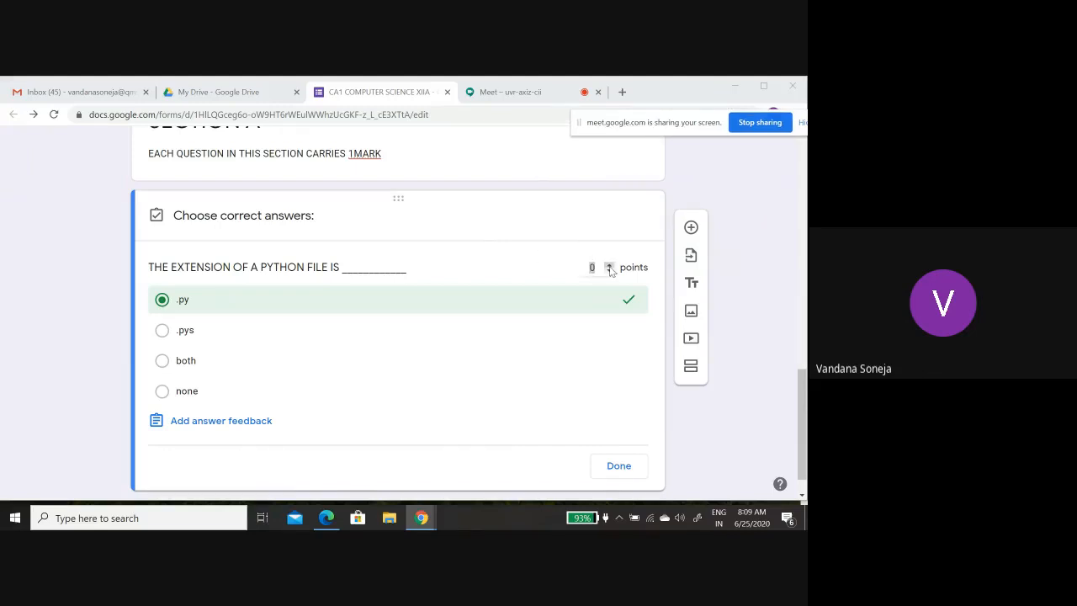
{"action": "left_click", "coordinate": [610, 266]}
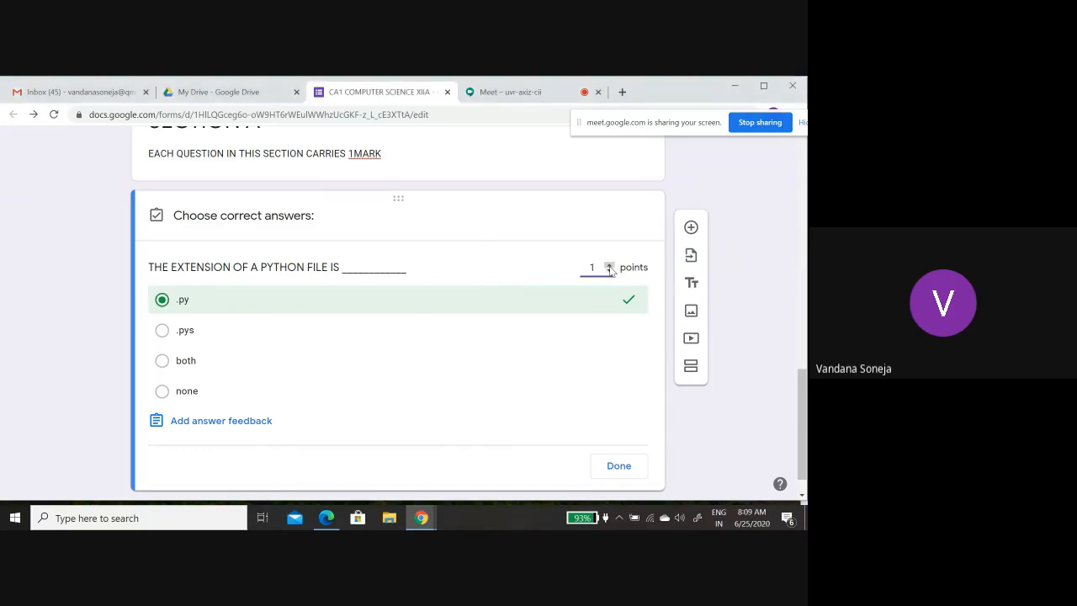
{"action": "left_click", "coordinate": [619, 466]}
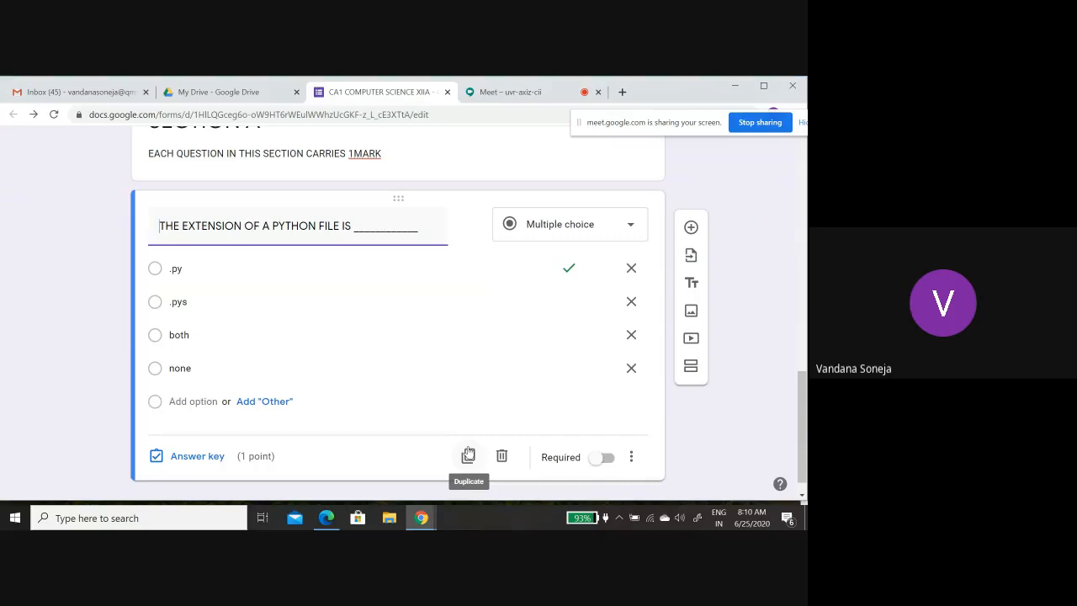
- Add a new question below the Python file extension question reading "observe the following and answer the question."
{"action": "left_click", "coordinate": [691, 227]}
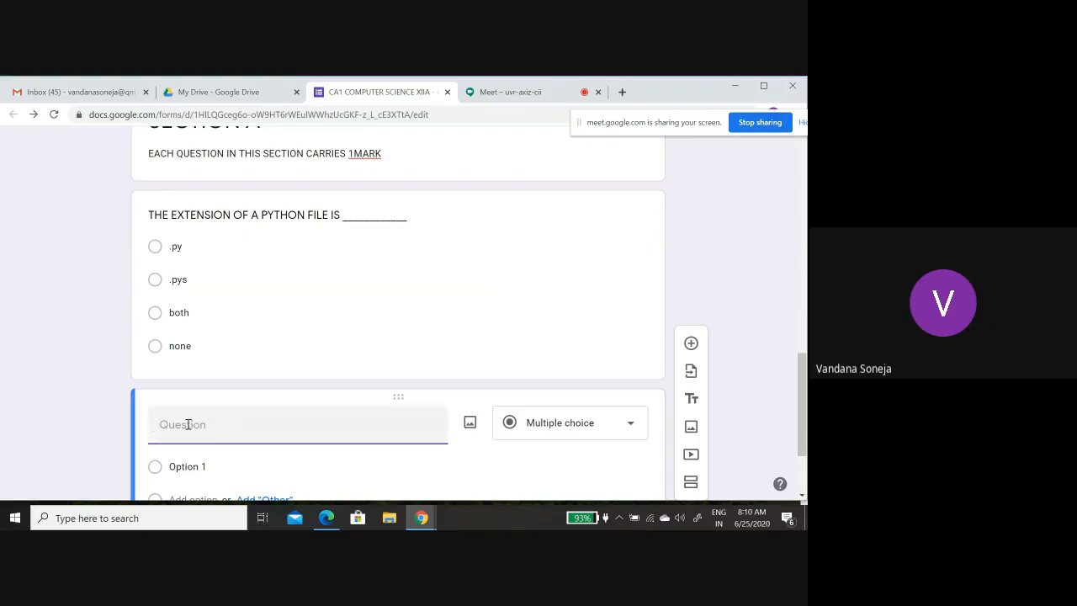
{"action": "type", "text": "observe the following"}
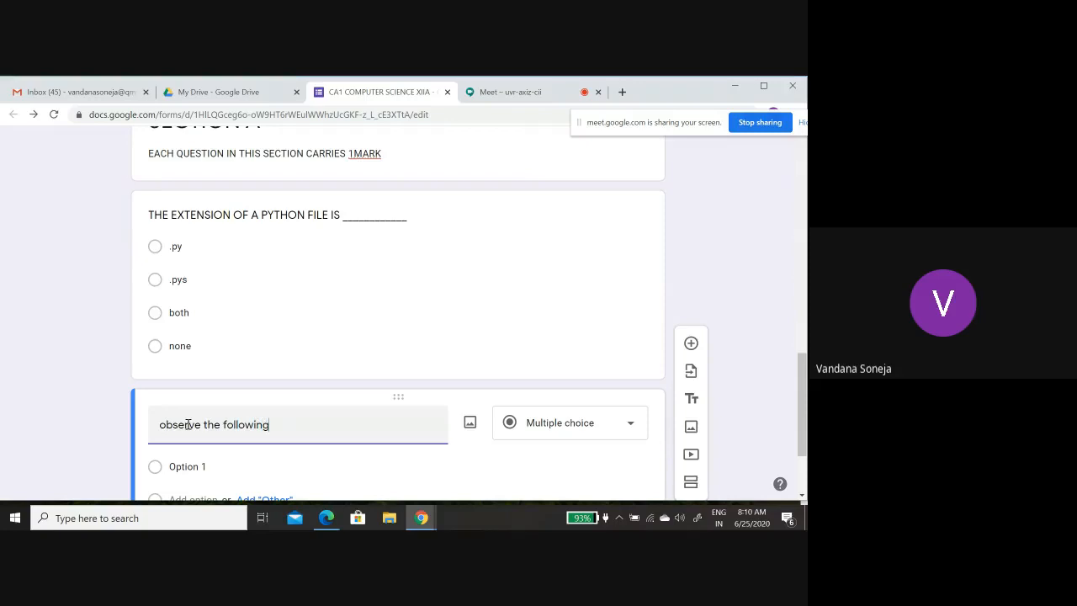
{"action": "type", "text": " and answer the question."}
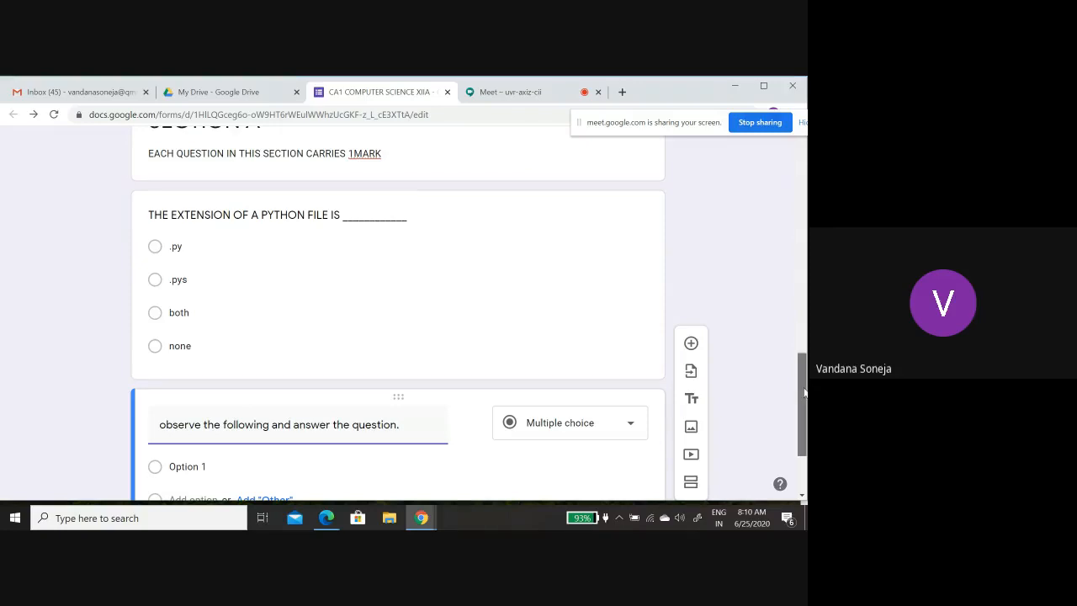
- Upload the logic circuit picture from the Desktop as an image item below the "observe the following" question
{"action": "scroll", "coordinate": [804, 392], "scroll_direction": "down", "scroll_amount": 2}
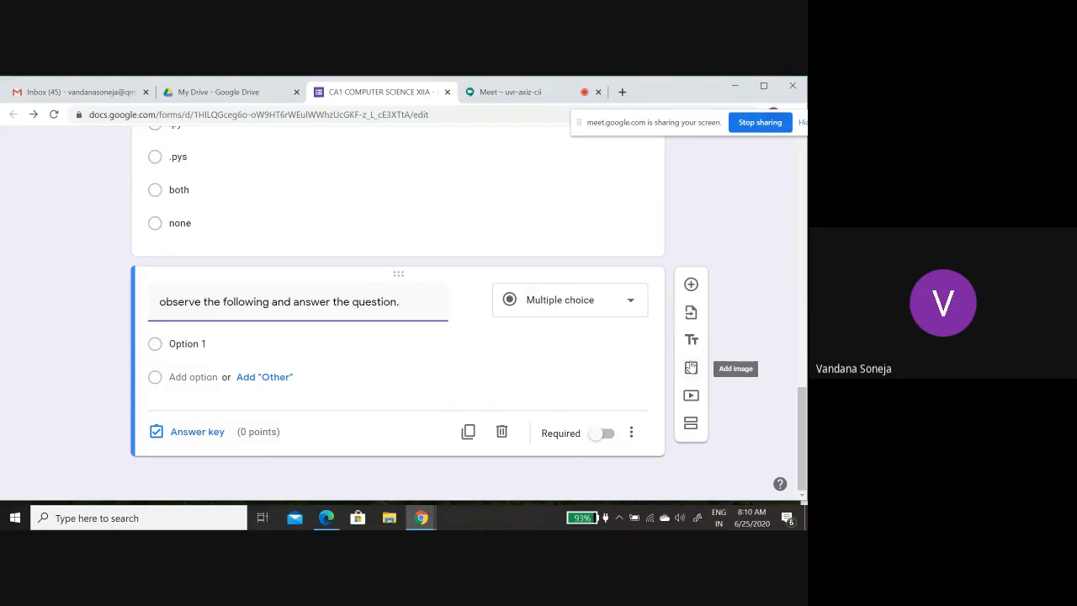
{"action": "left_click", "coordinate": [691, 367]}
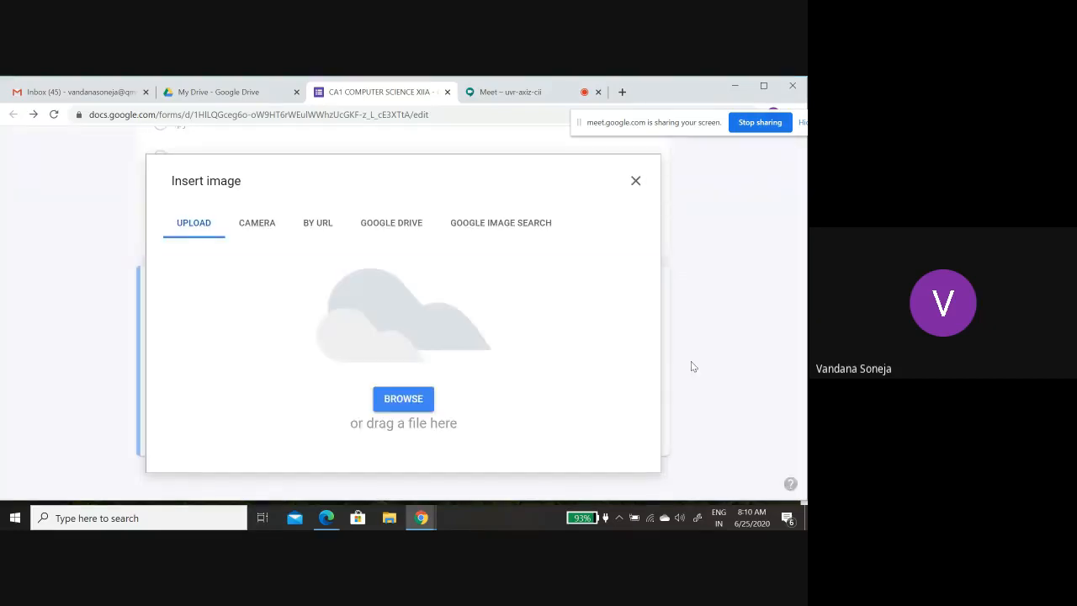
{"action": "left_click", "coordinate": [411, 400]}
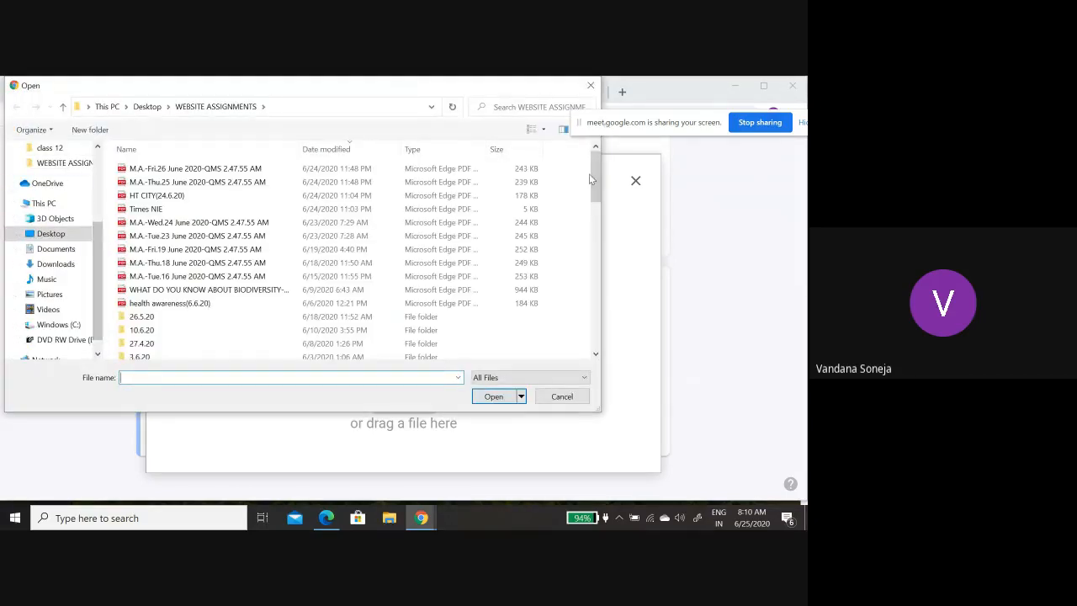
{"action": "left_click_drag", "start_coordinate": [593, 172], "coordinate": [609, 349]}
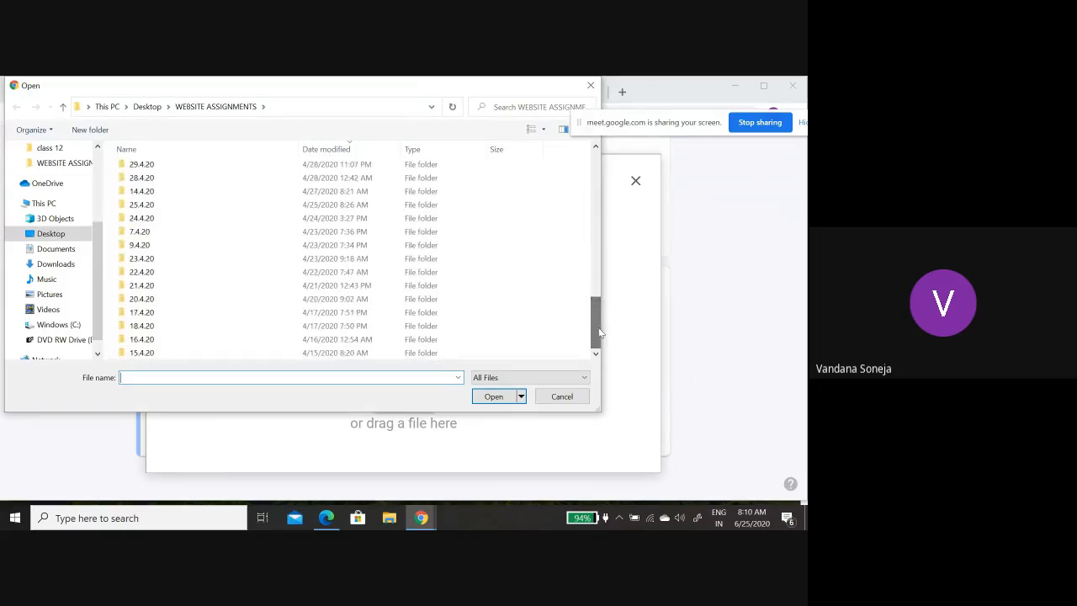
{"action": "left_click", "coordinate": [69, 236]}
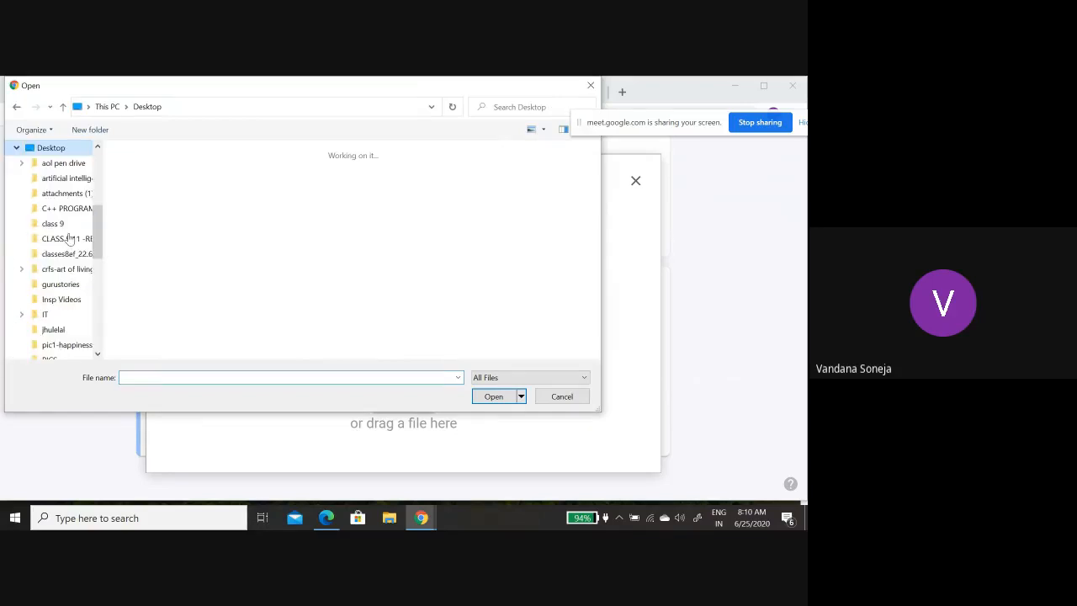
{"action": "left_click", "coordinate": [200, 221]}
{"action": "double_click", "coordinate": [199, 221]}
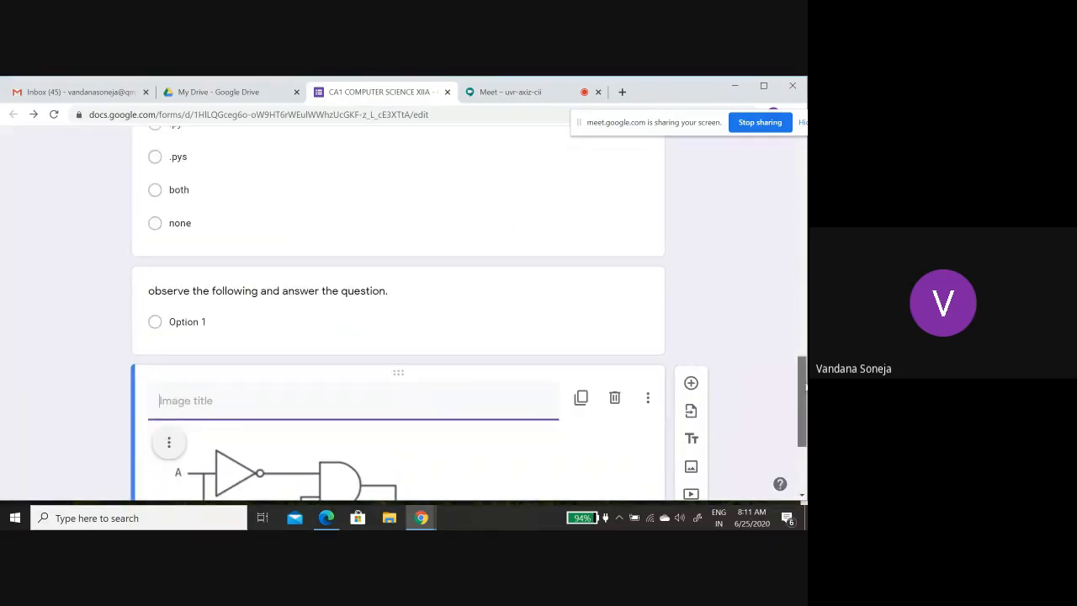
- Title the inserted image "logic circuit" and align it to the centre
{"action": "left_click_drag", "start_coordinate": [805, 385], "coordinate": [805, 439]}
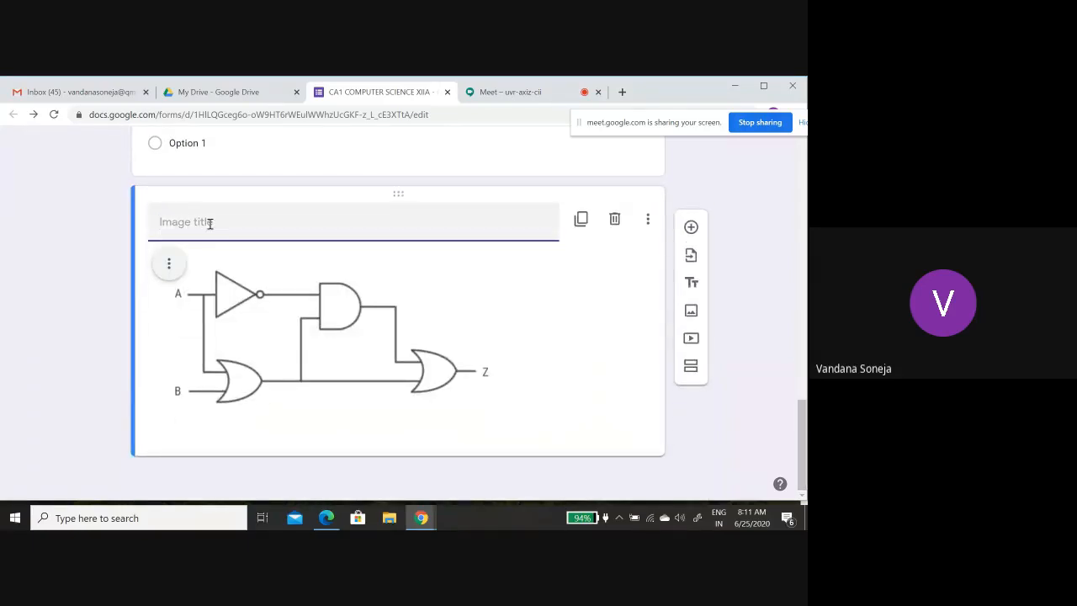
{"action": "type", "text": "logic circuit"}
{"action": "left_click", "coordinate": [169, 266]}
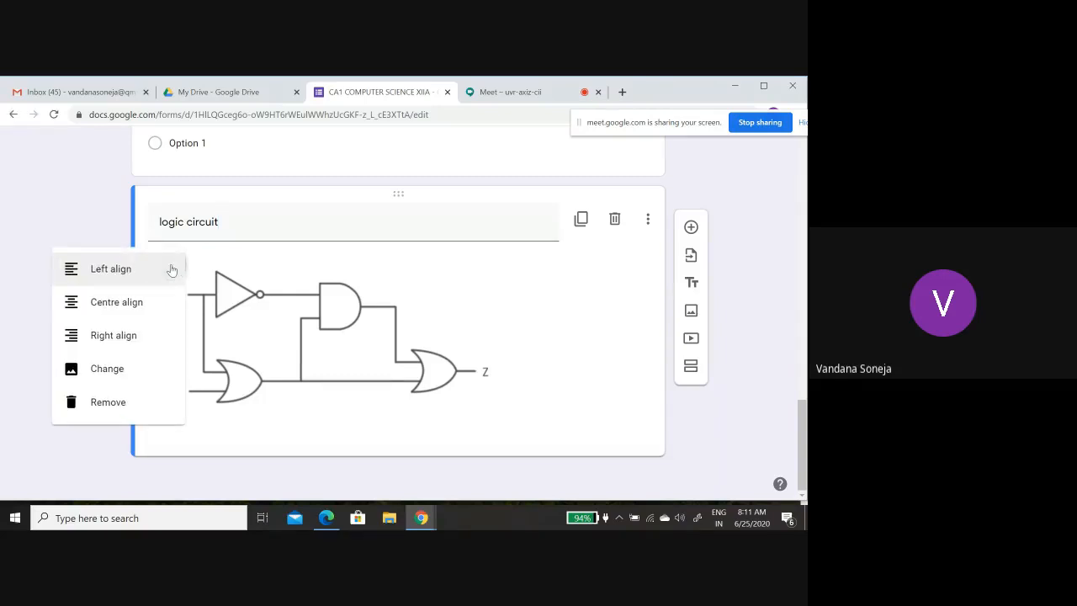
{"action": "left_click", "coordinate": [142, 303]}
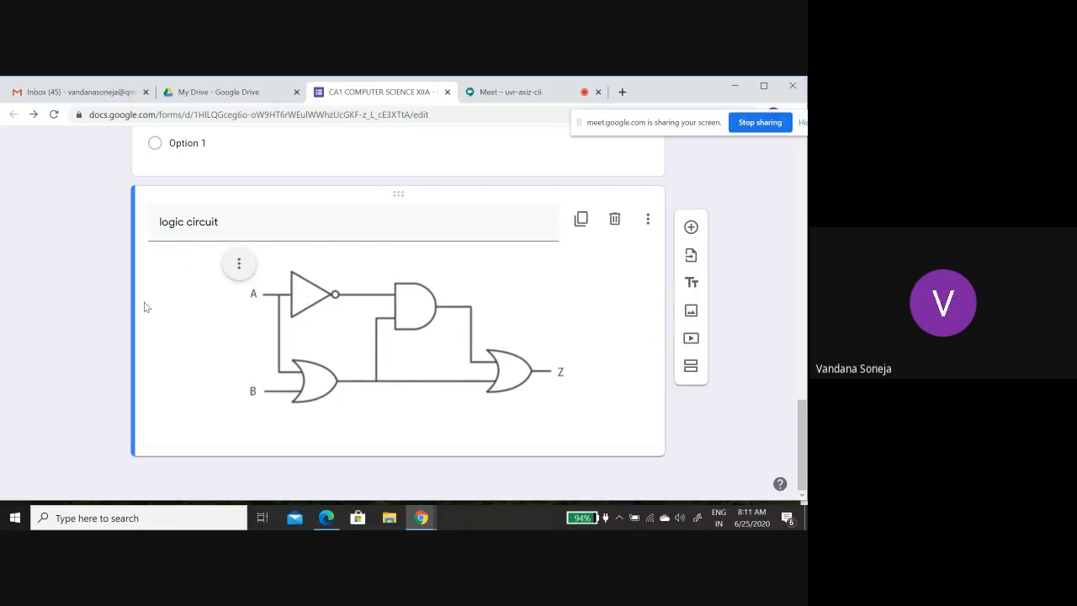
{"action": "left_click", "coordinate": [239, 265]}
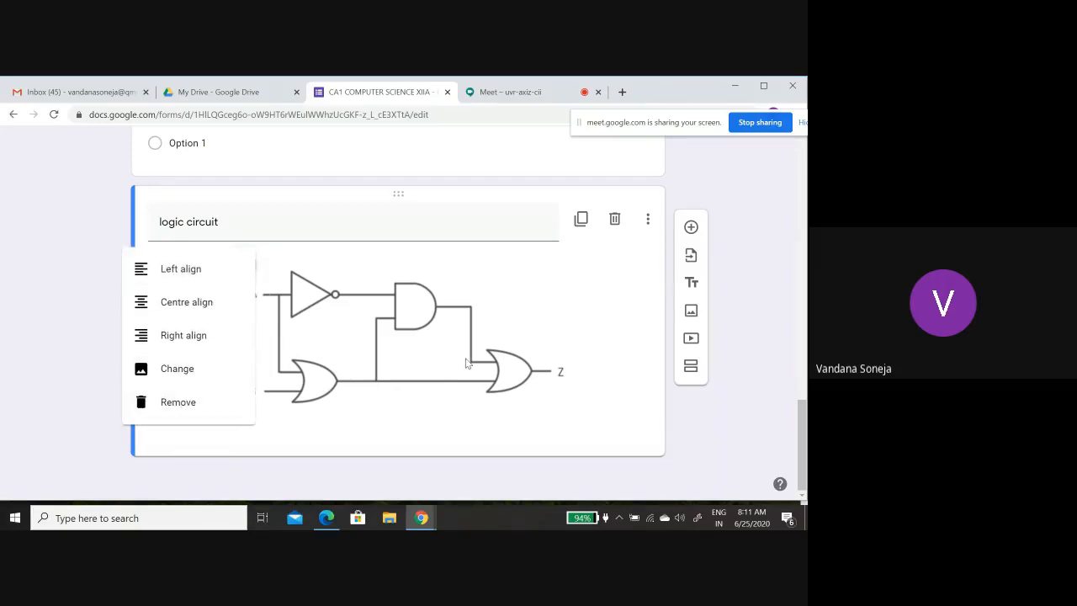
{"action": "left_click", "coordinate": [454, 261]}
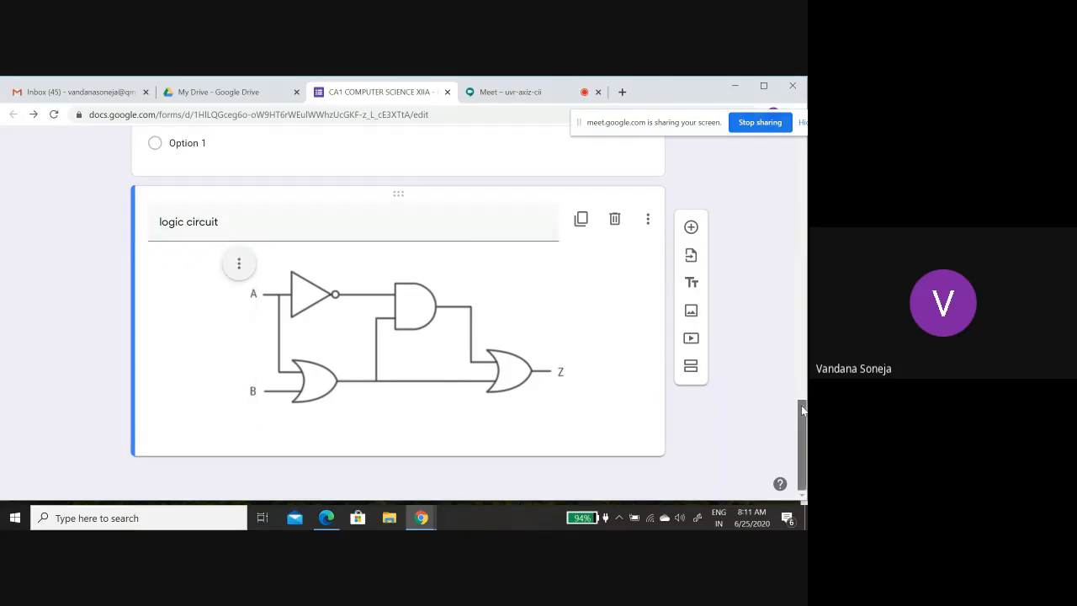
- Change the "observe the following and answer the question." item to a short answer question
{"action": "left_click_drag", "start_coordinate": [802, 410], "coordinate": [802, 370]}
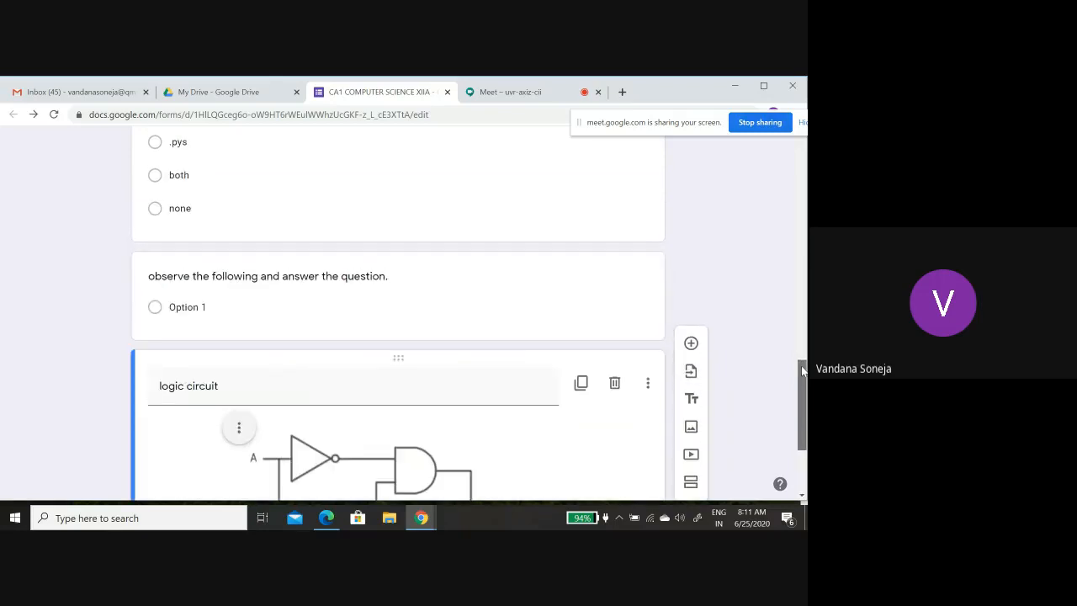
{"action": "left_click", "coordinate": [378, 276]}
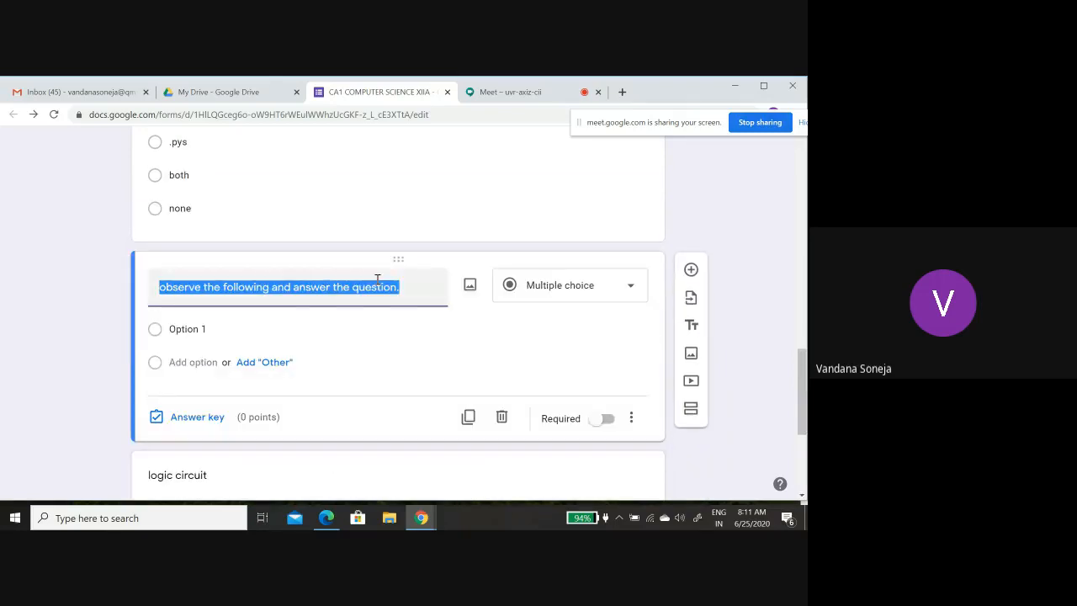
{"action": "left_click", "coordinate": [630, 289]}
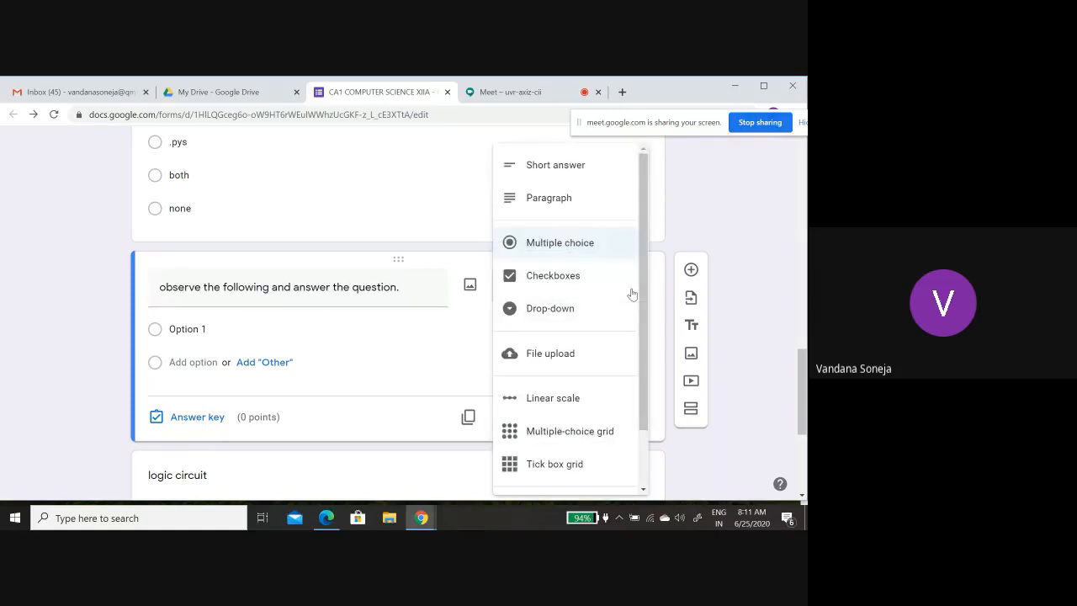
{"action": "left_click", "coordinate": [552, 165]}
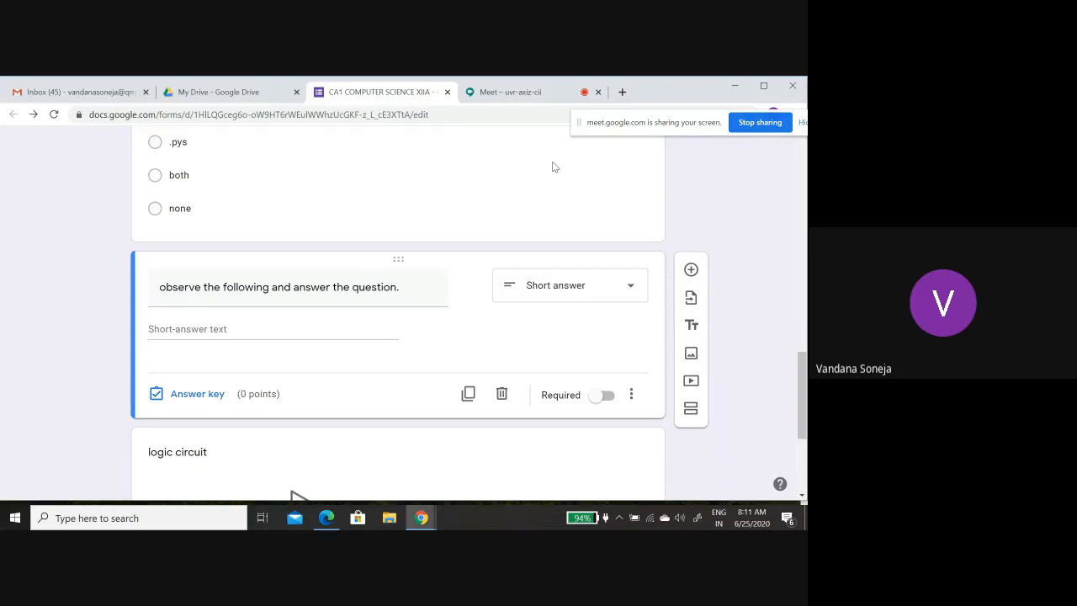
- Add "a+b" as the correct answer in the answer key of the "observe the following" question
{"action": "left_click", "coordinate": [193, 393]}
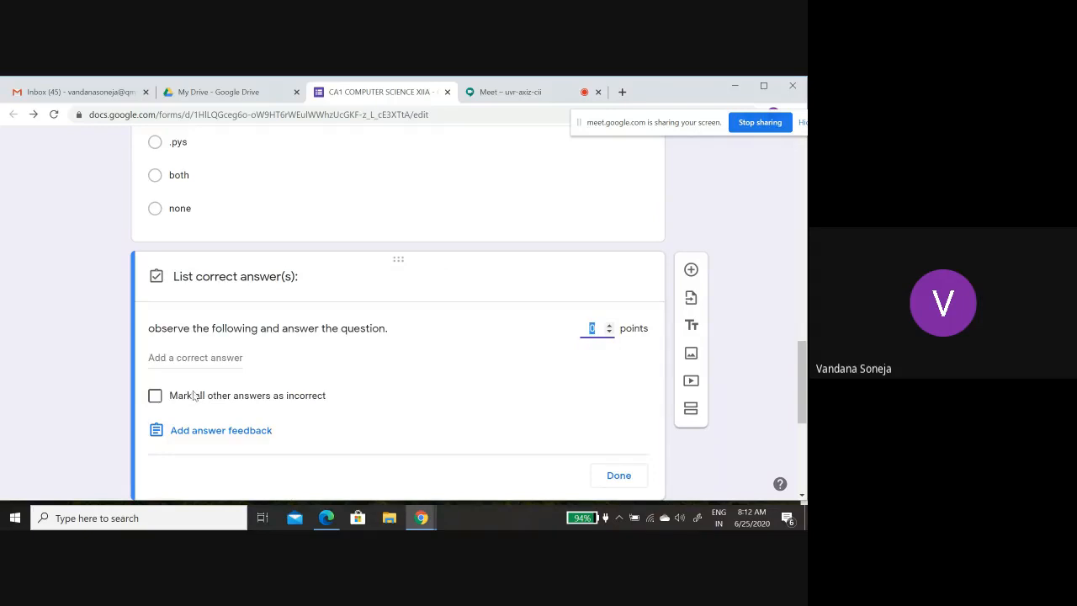
{"action": "left_click", "coordinate": [594, 329]}
{"action": "key", "text": "BackSpace"}
{"action": "type", "text": "1"}
{"action": "type", "text": "4"}
{"action": "key", "text": "BackSpace"}
{"action": "key", "text": "BackSpace"}
{"action": "left_click", "coordinate": [185, 360]}
{"action": "type", "text": "a+"}
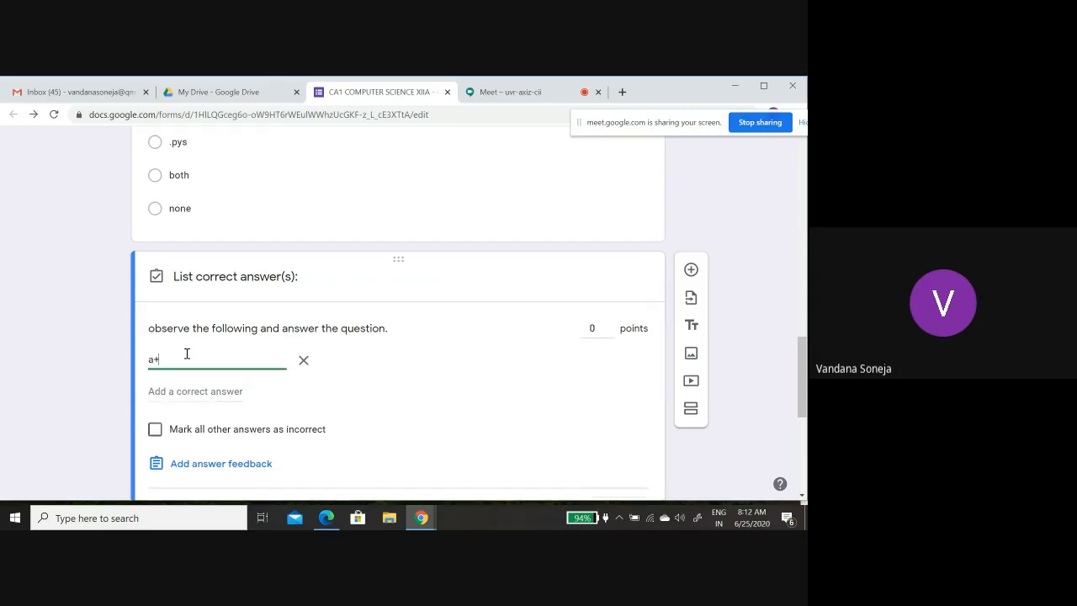
{"action": "type", "text": "b"}
- Set the "observe the following" question's score to 1 point and finish its answer key
{"action": "left_click", "coordinate": [609, 328]}
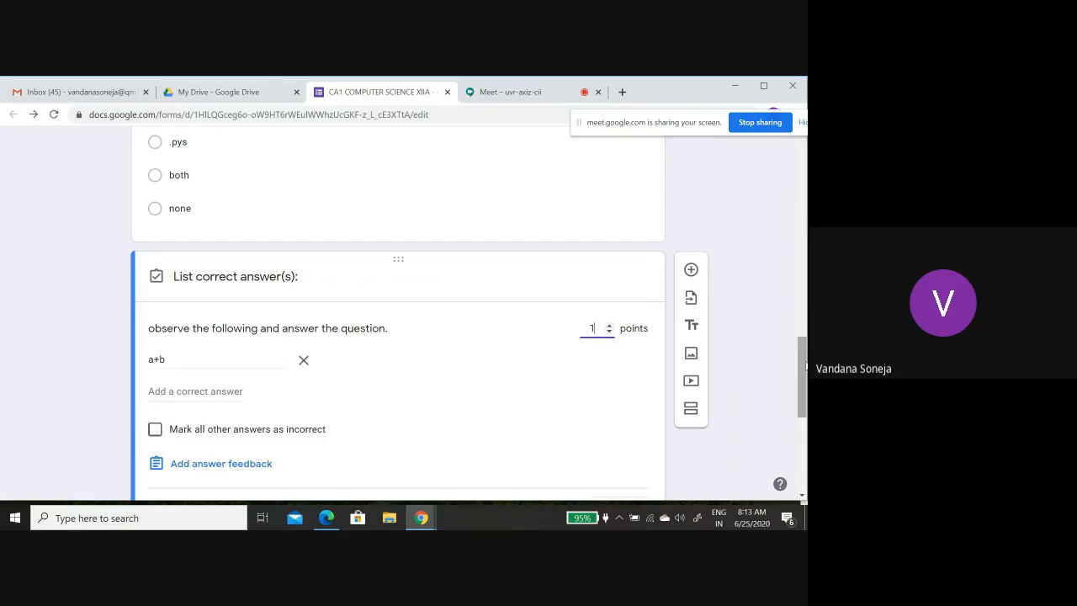
{"action": "left_click_drag", "start_coordinate": [805, 366], "coordinate": [802, 418]}
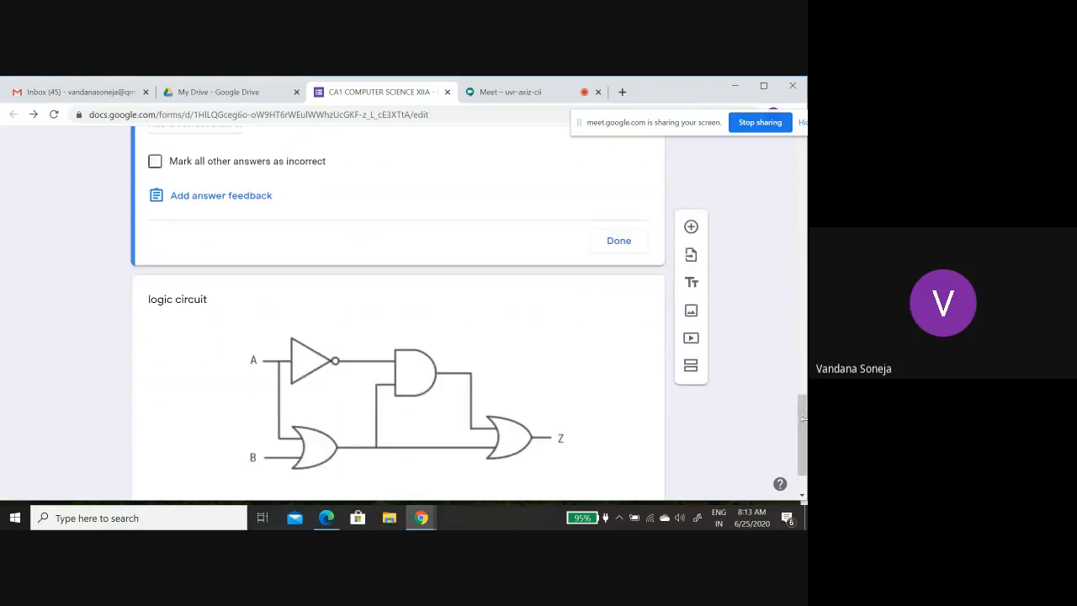
{"action": "left_click", "coordinate": [619, 241]}
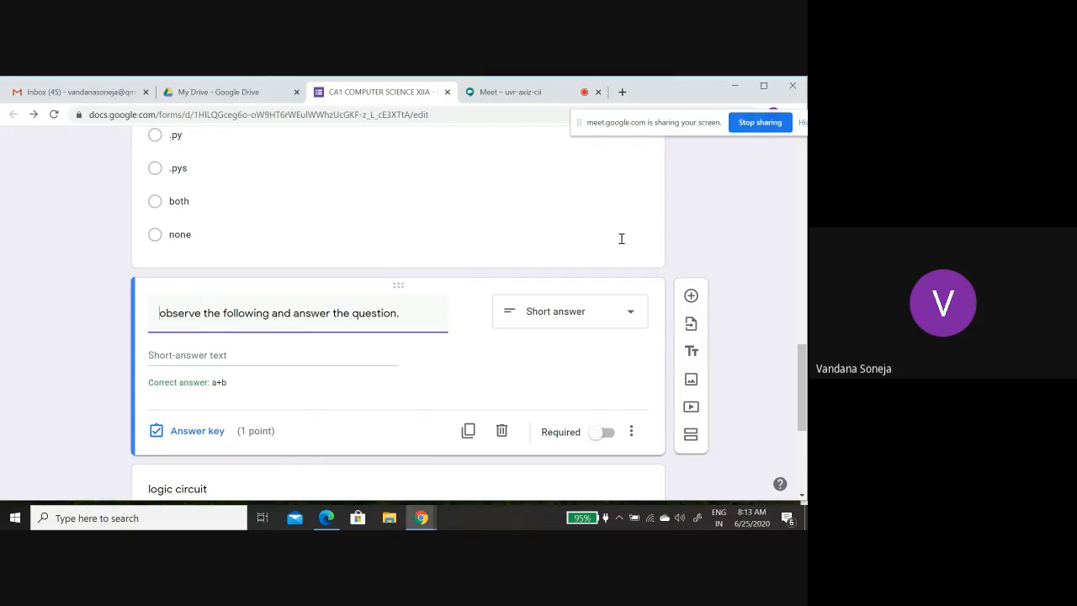
- Add a new section below the "observe the following" question and title it "comprehension"
{"action": "left_click", "coordinate": [691, 435]}
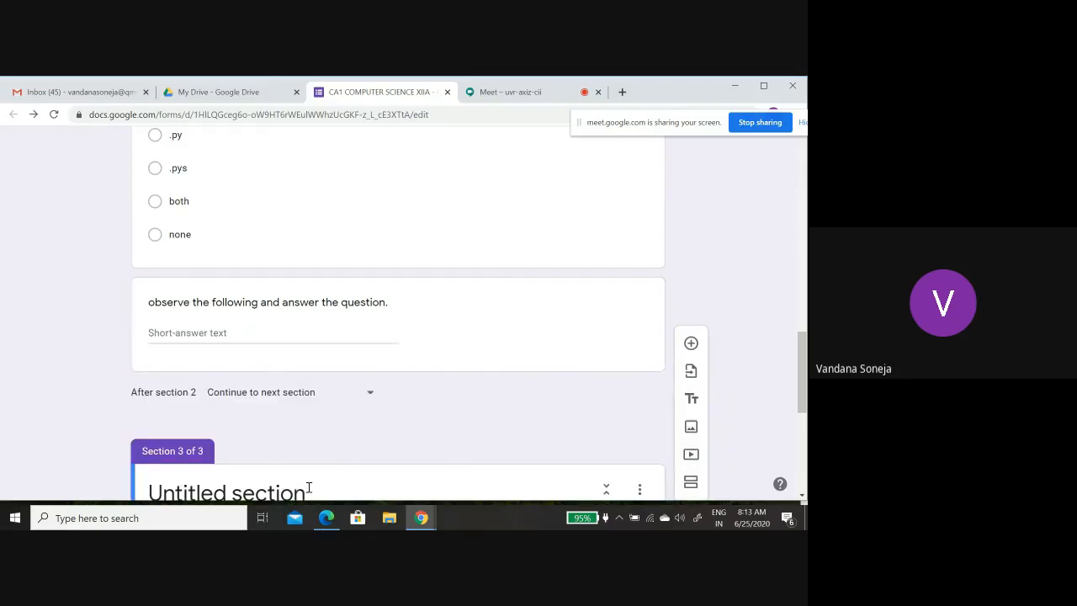
{"action": "left_click_drag", "start_coordinate": [799, 351], "coordinate": [800, 364]}
{"action": "scroll", "coordinate": [800, 364], "scroll_direction": "down", "scroll_amount": 3}
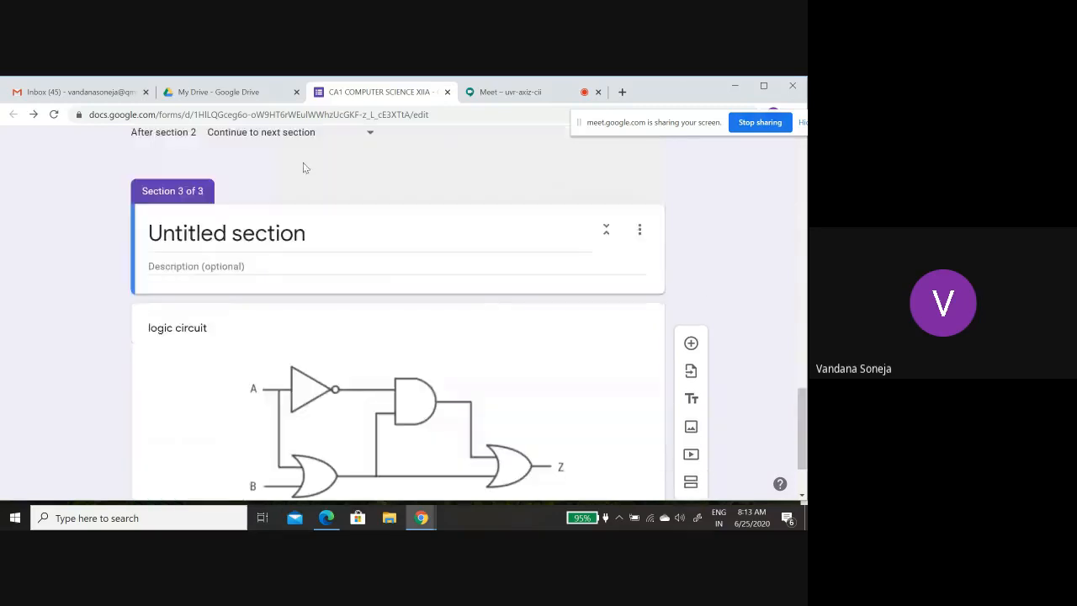
{"action": "left_click", "coordinate": [280, 235]}
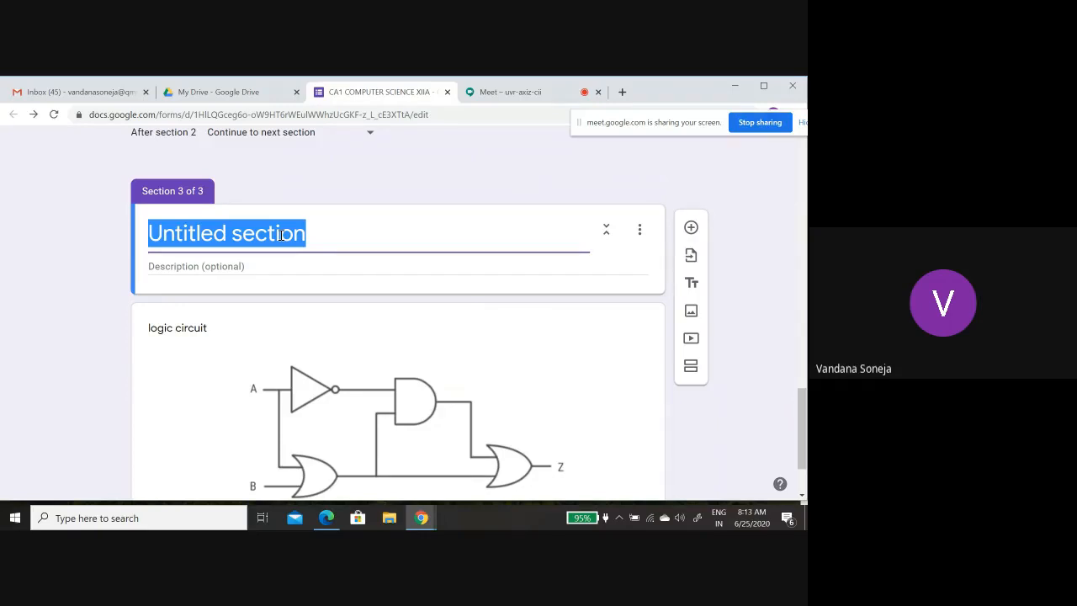
{"action": "type", "text": "CO"}
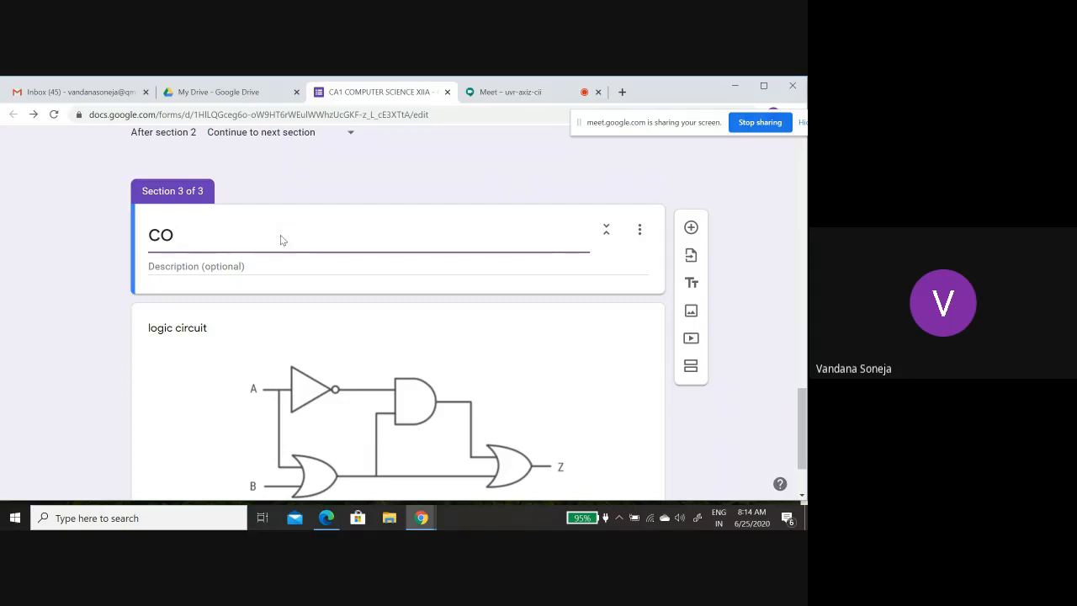
{"action": "key", "text": "BackSpace"}
{"action": "key", "text": "BackSpace"}
{"action": "type", "text": "comprehe"}
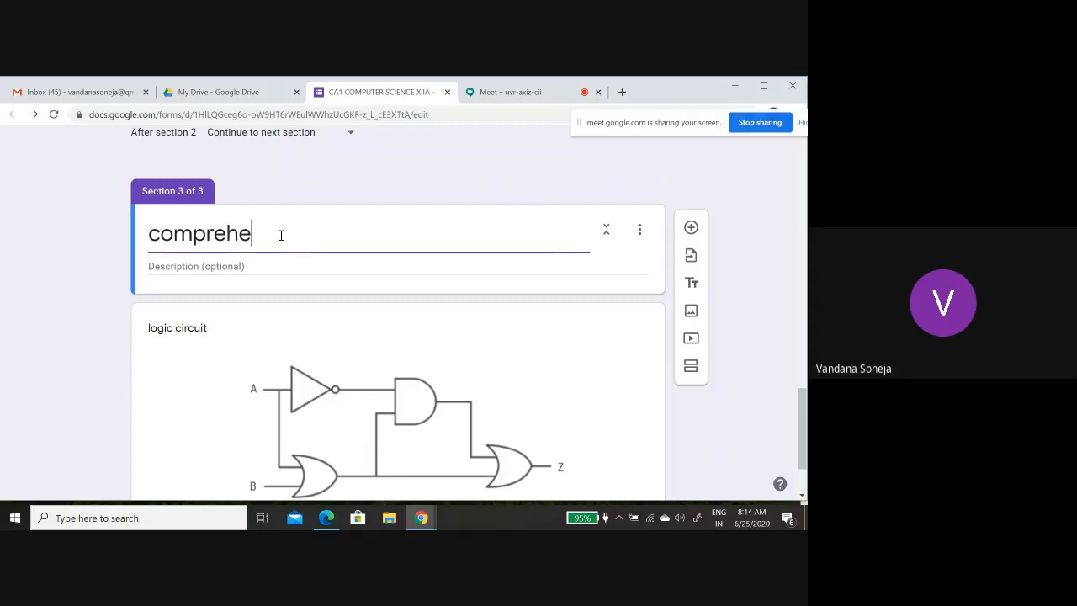
{"action": "type", "text": "nsion"}
- Insert several blank lines in the comprehension section's description
{"action": "left_click", "coordinate": [210, 267]}
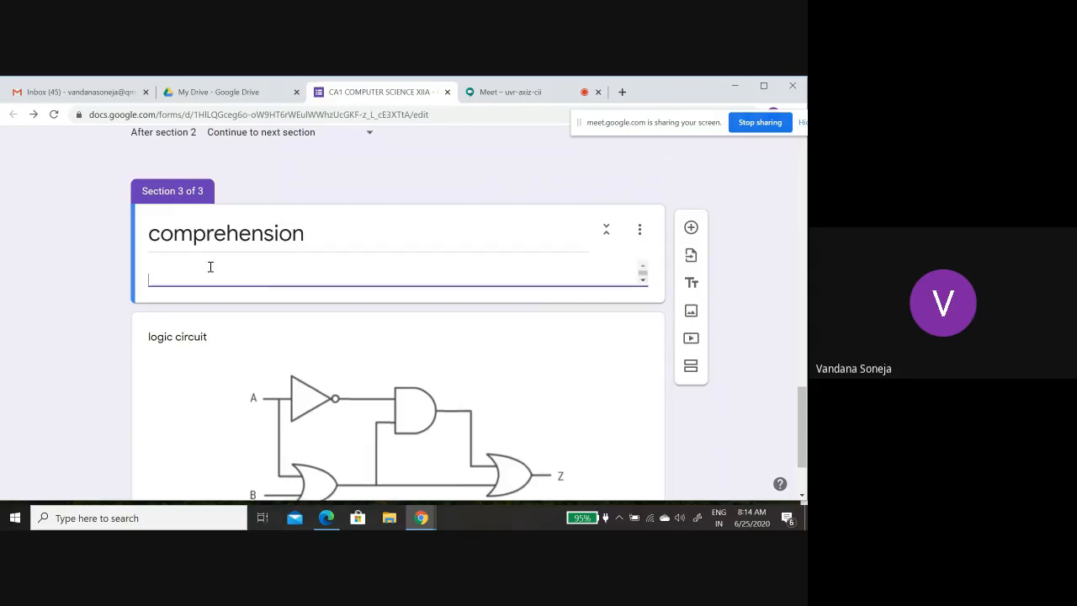
{"action": "key", "text": "Return"}
{"action": "key", "text": "Return"}
{"action": "key", "text": "Return"}
{"action": "key", "text": "Return"}
{"action": "key", "text": "Return"}
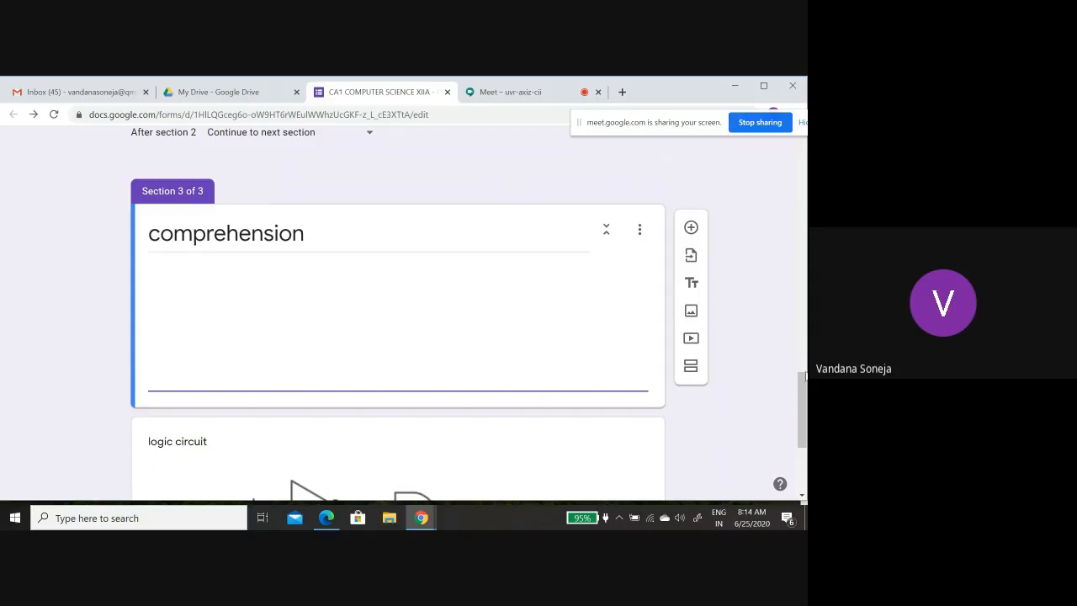
- Preview the form, look through its header and student detail fields, and close the preview
{"action": "left_click_drag", "start_coordinate": [804, 396], "coordinate": [804, 438]}
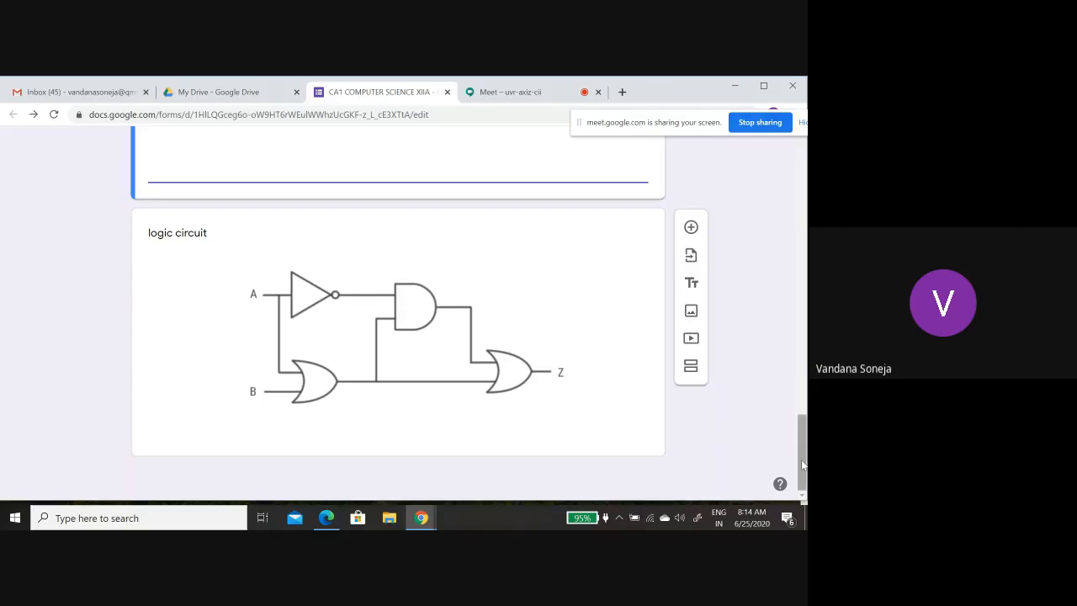
{"action": "left_click_drag", "start_coordinate": [802, 459], "coordinate": [798, 378]}
{"action": "left_click_drag", "start_coordinate": [791, 332], "coordinate": [761, 193]}
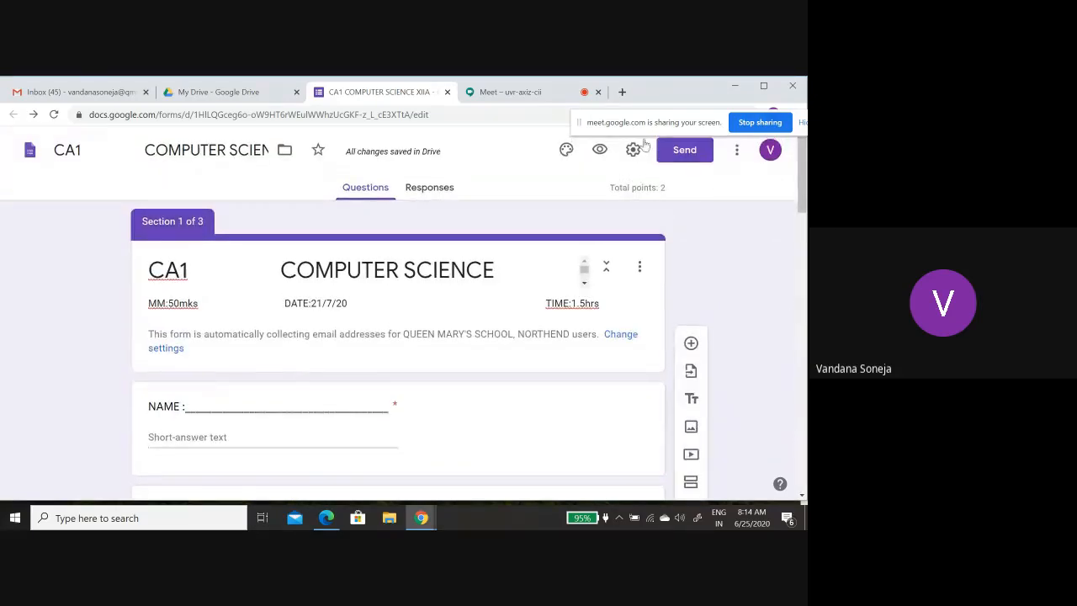
{"action": "left_click", "coordinate": [600, 151]}
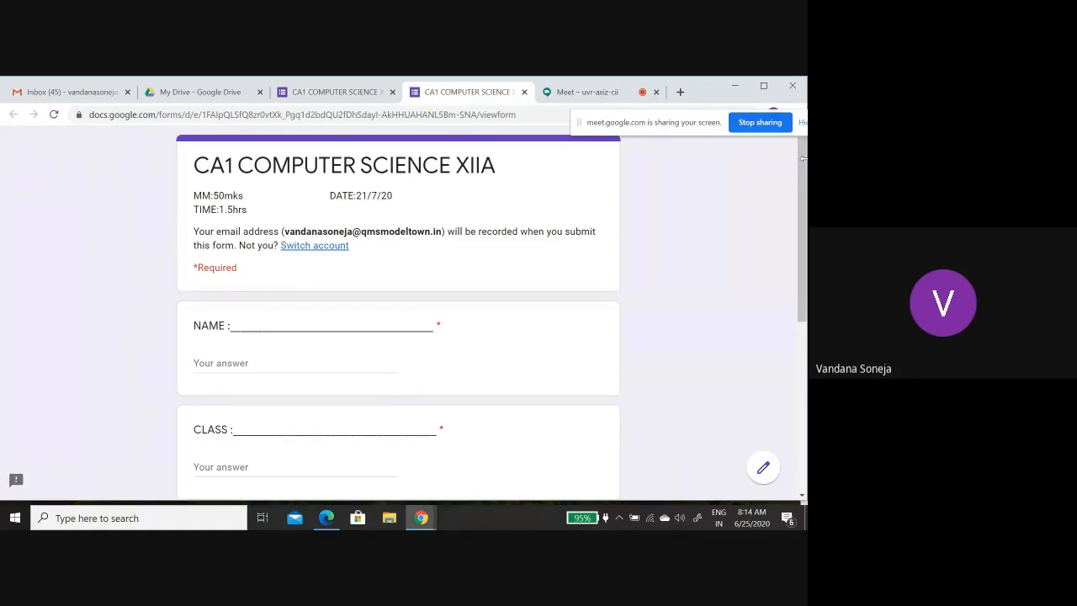
{"action": "left_click_drag", "start_coordinate": [802, 169], "coordinate": [805, 311]}
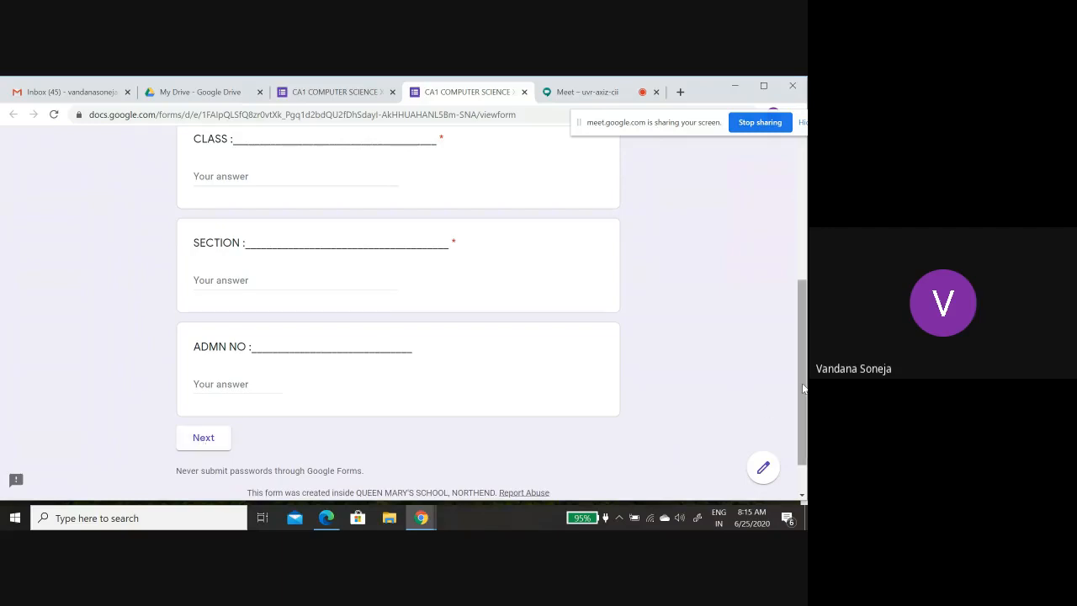
{"action": "left_click_drag", "start_coordinate": [804, 389], "coordinate": [794, 201]}
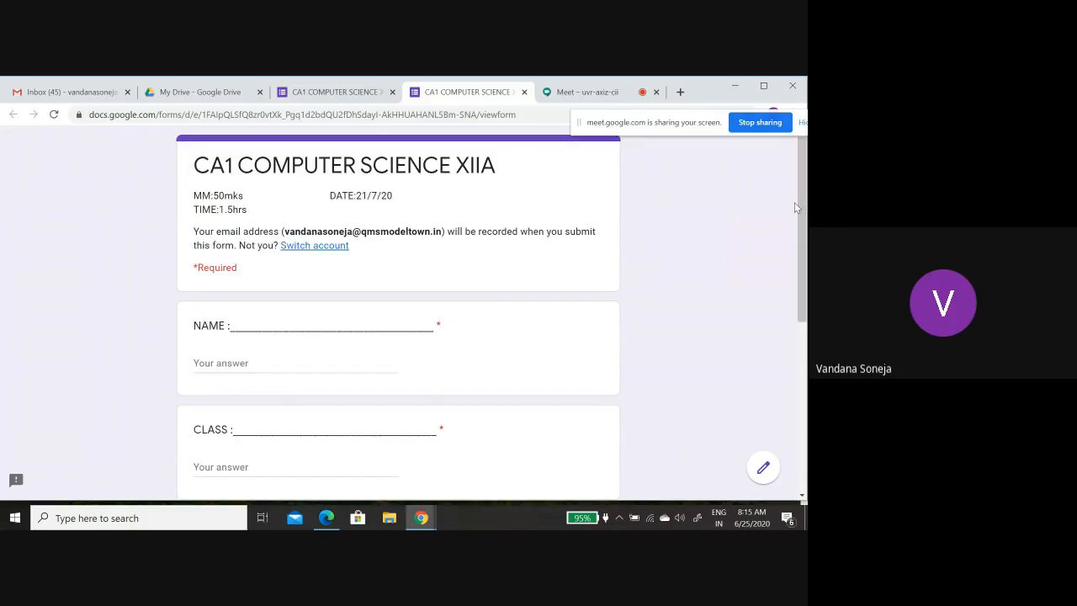
{"action": "left_click", "coordinate": [523, 93]}
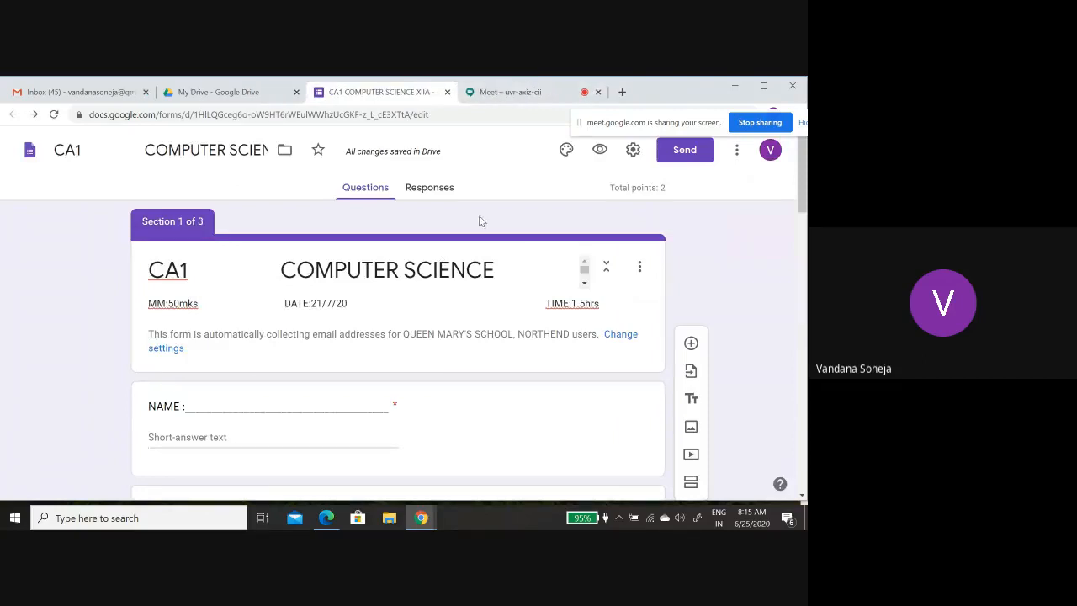
- Open the form's responses and stop the form from accepting responses
{"action": "left_click", "coordinate": [429, 188]}
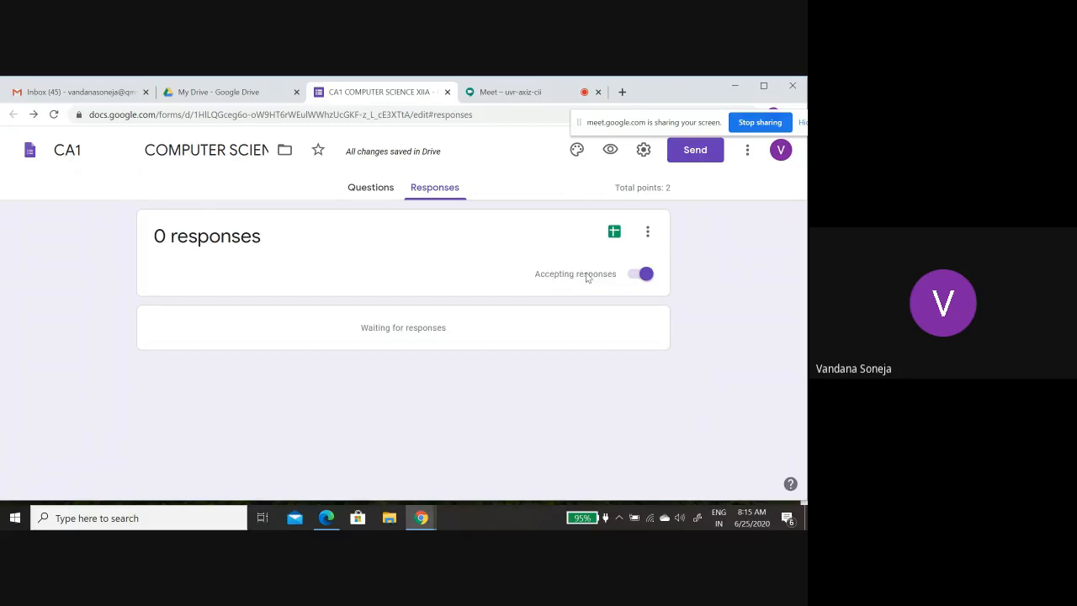
{"action": "left_click", "coordinate": [645, 274]}
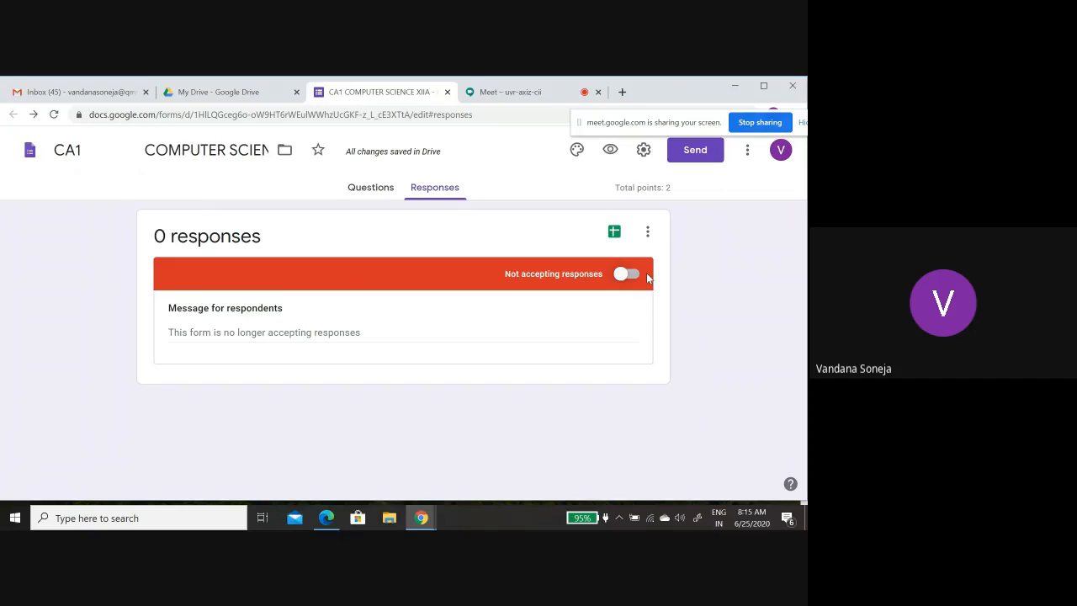
- Generate a shortened link for sending the form, copy it, and close the sending options
{"action": "left_click", "coordinate": [695, 151]}
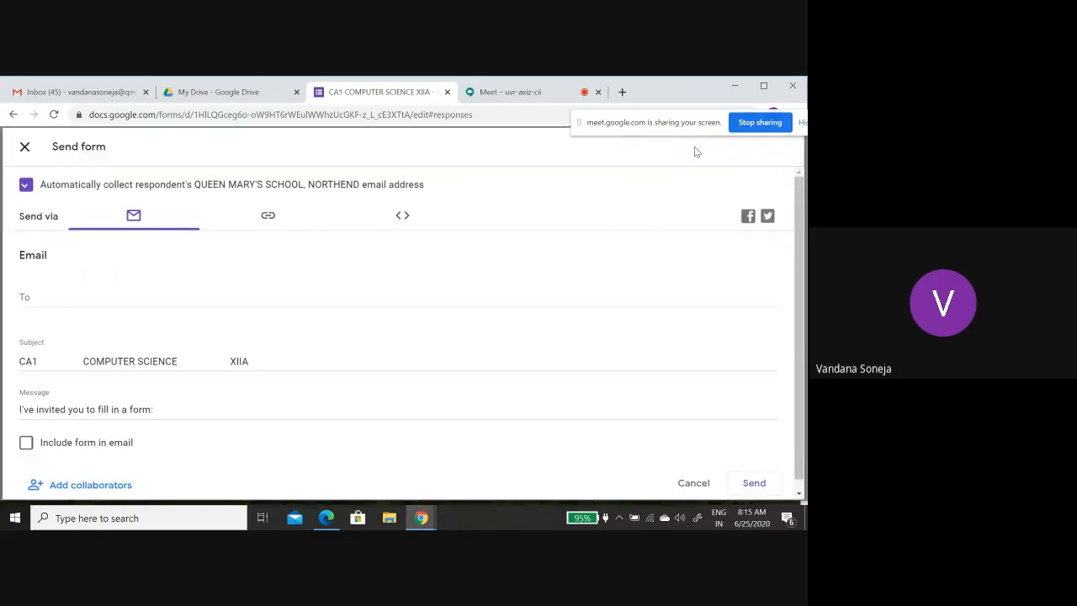
{"action": "left_click", "coordinate": [267, 216]}
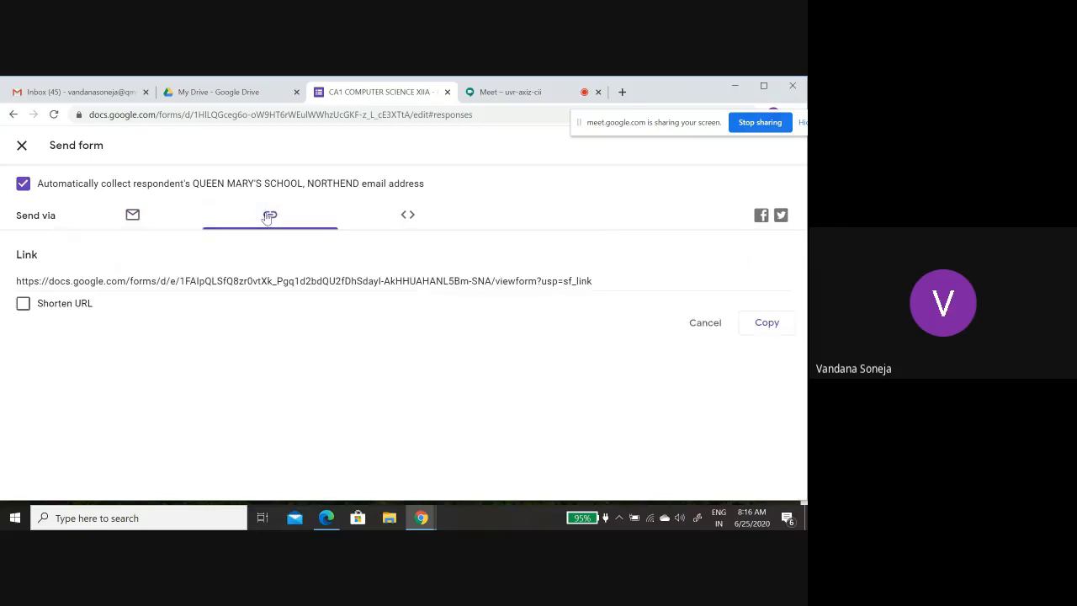
{"action": "left_click", "coordinate": [23, 307]}
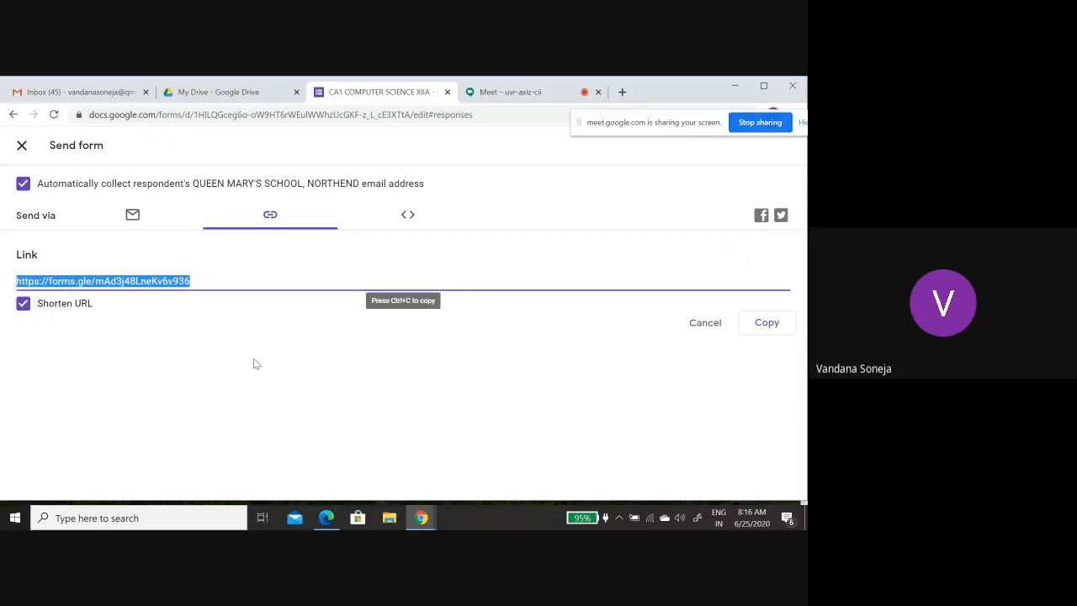
{"action": "left_click", "coordinate": [767, 326]}
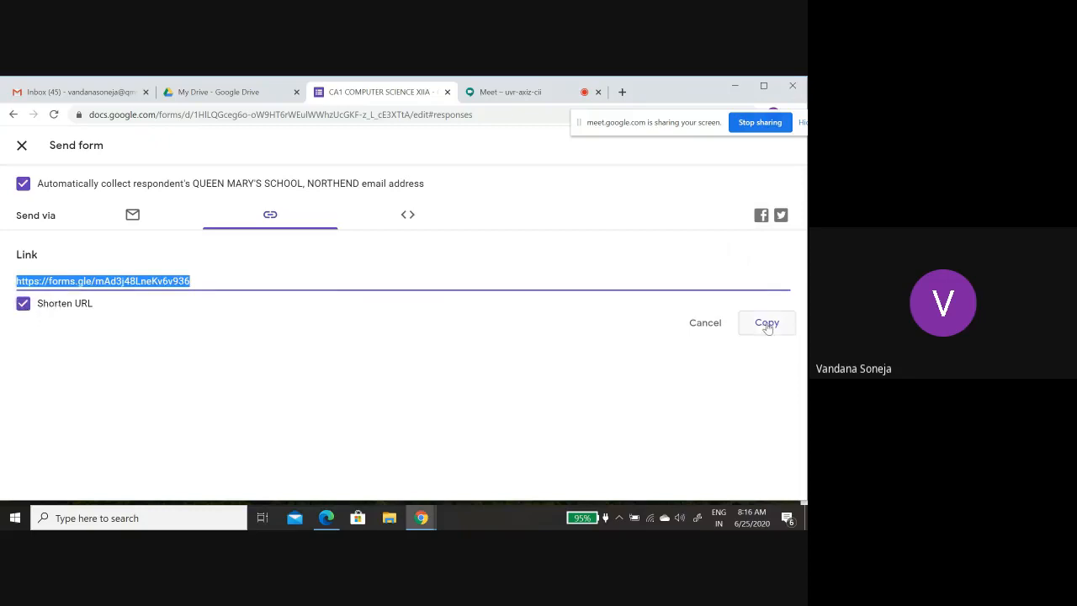
{"action": "left_click", "coordinate": [767, 325]}
{"action": "left_click", "coordinate": [698, 326]}
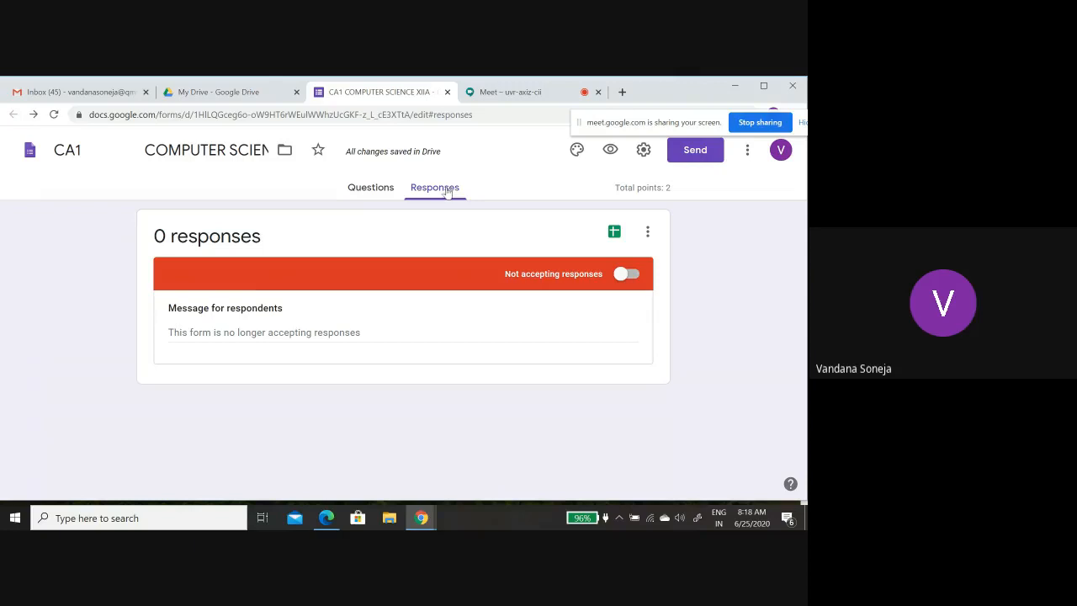
{"action": "left_click", "coordinate": [376, 188]}
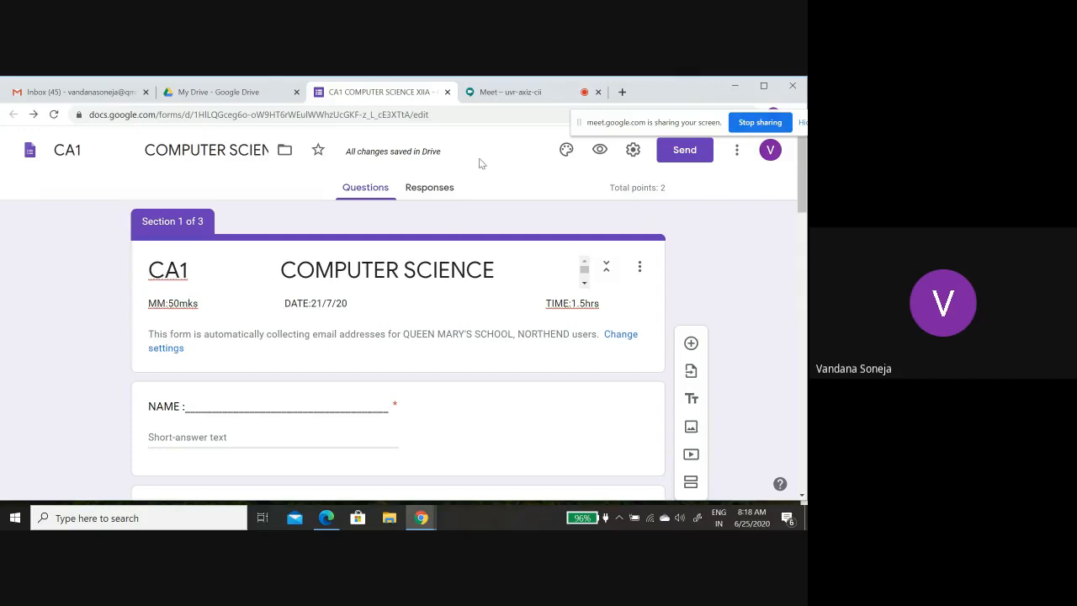
{"action": "left_click", "coordinate": [517, 94]}
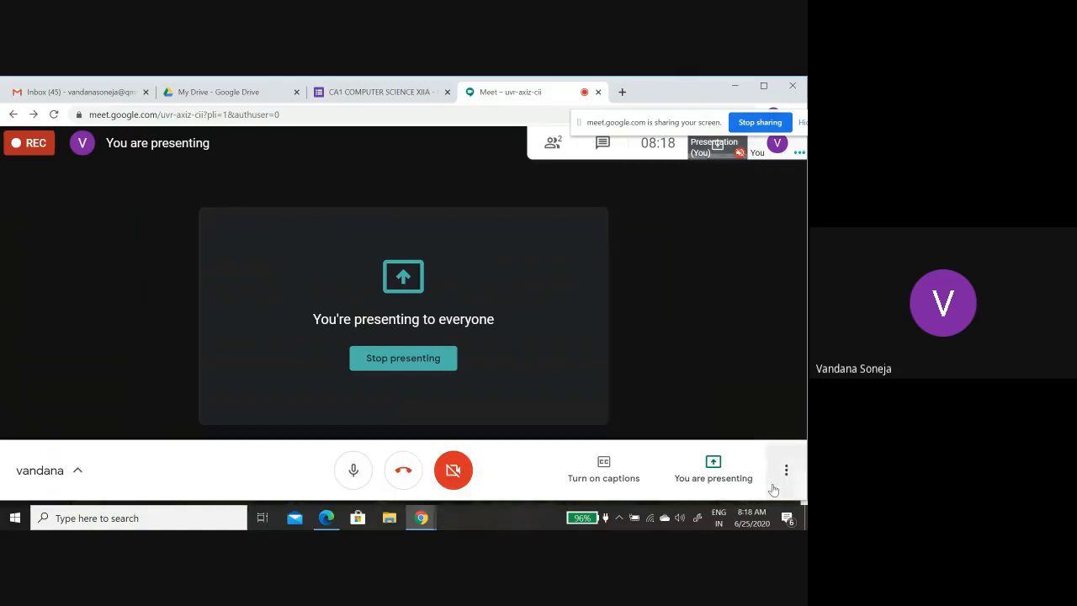
{"action": "left_click", "coordinate": [785, 470]}
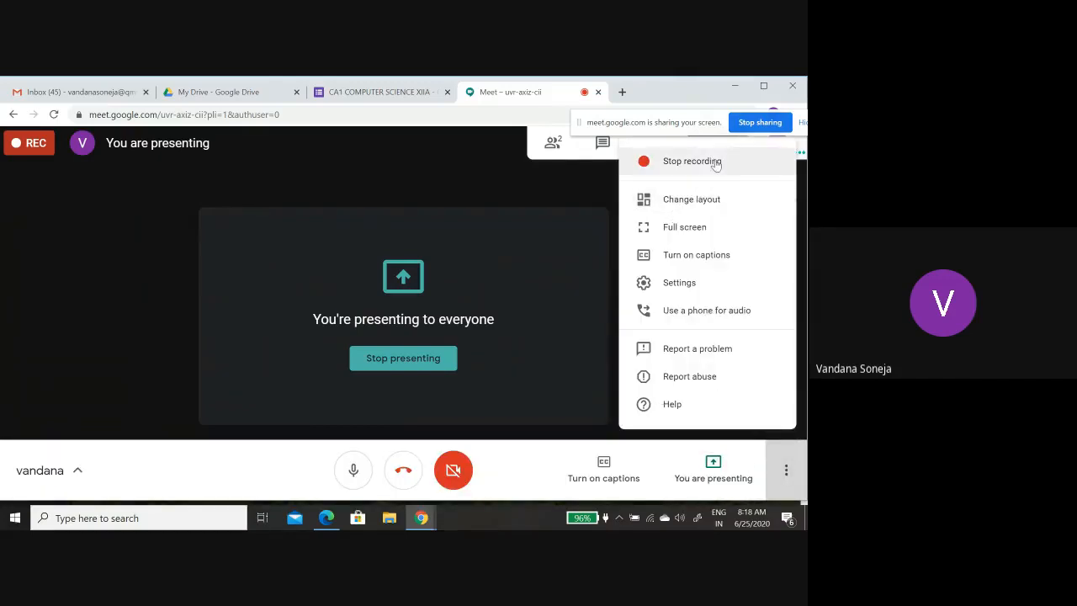